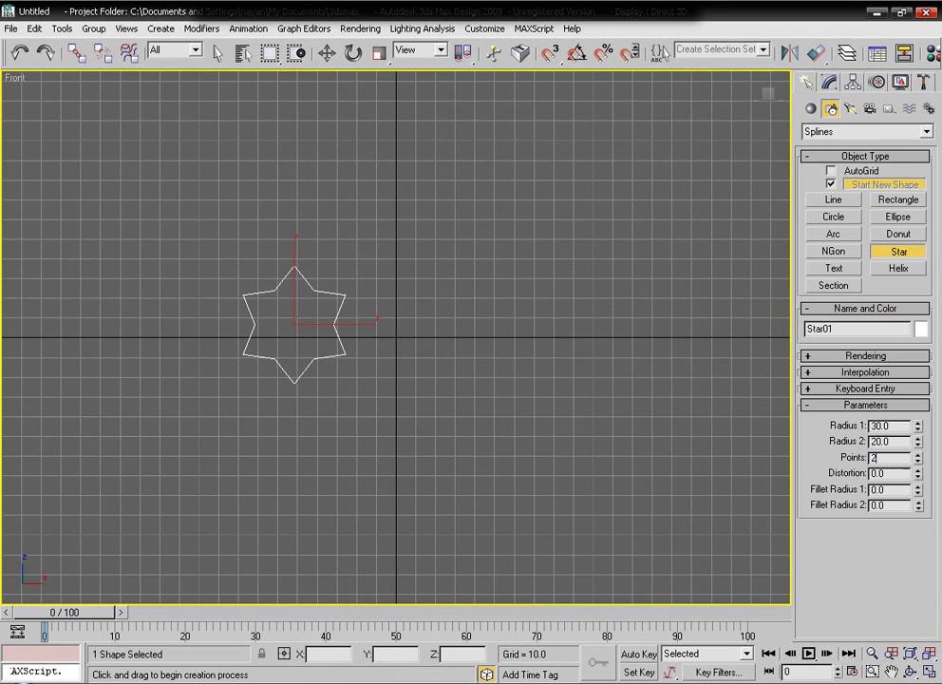
# Step: Give the star 20 points and Shift-clone the extruded gear beside the original
pyautogui.write('0')
pyautogui.press('Return')
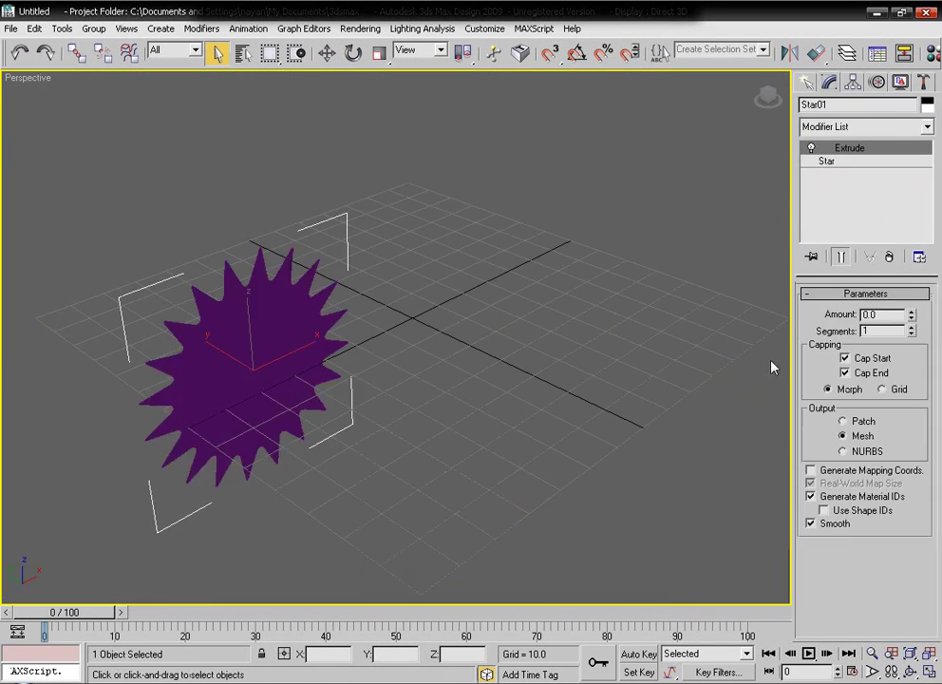
pyautogui.press('w')
pyautogui.keyDown('shift'); pyautogui.moveTo(284, 375); pyautogui.dragTo(497, 352); pyautogui.keyUp('shift')
pyautogui.click(473, 417)
# Step: Add an Edit Mesh modifier to the copy and rotate a star about Y to test the wiring
pyautogui.click(927, 126)
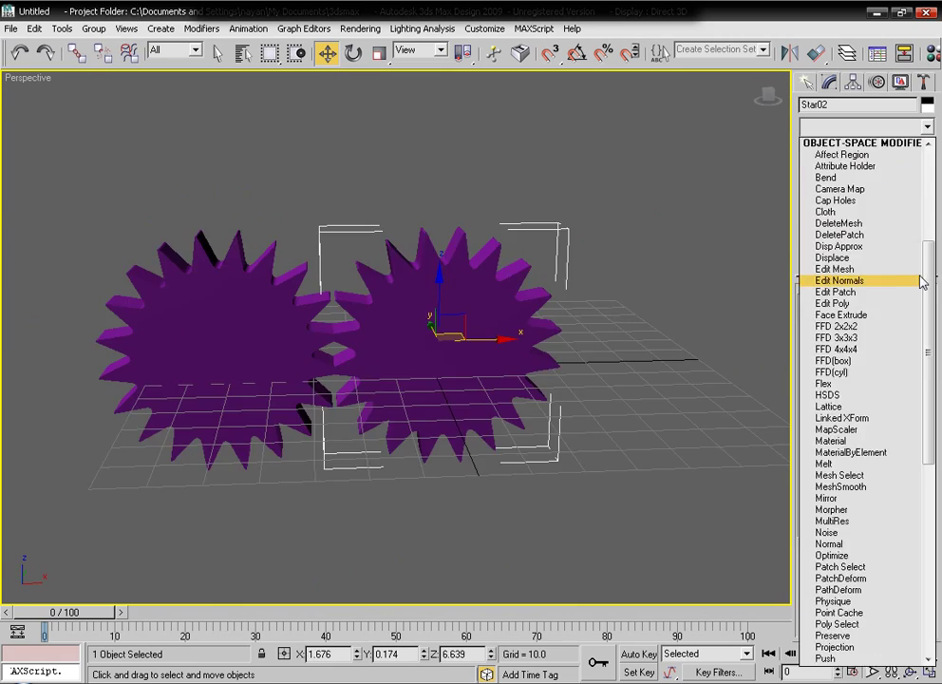
pyautogui.click(852, 266)
pyautogui.click(901, 316)
pyautogui.press('e')
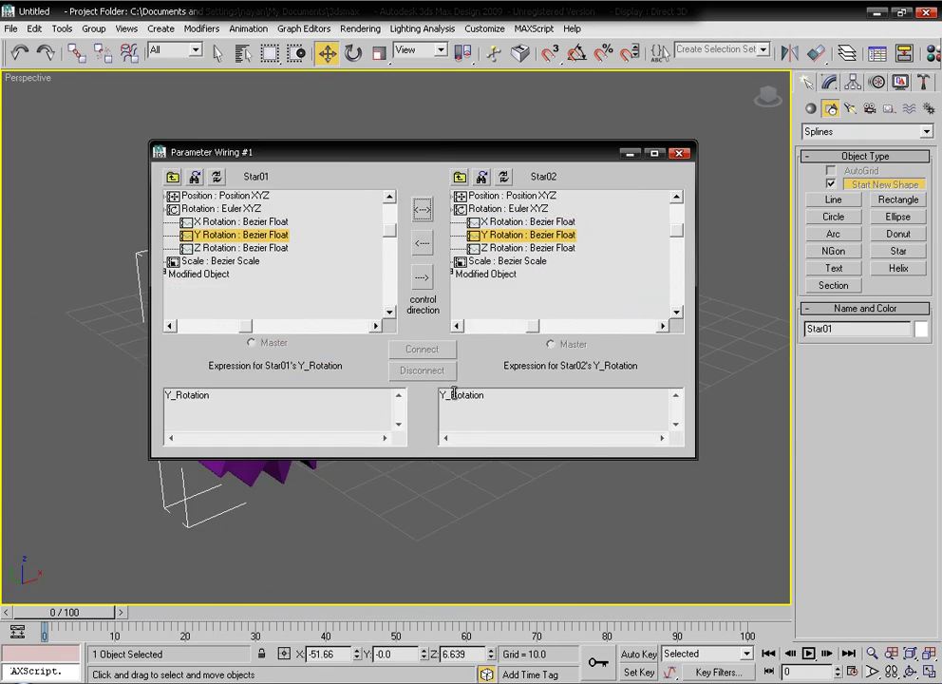
pyautogui.moveTo(421, 153); pyautogui.dragTo(575, 106)
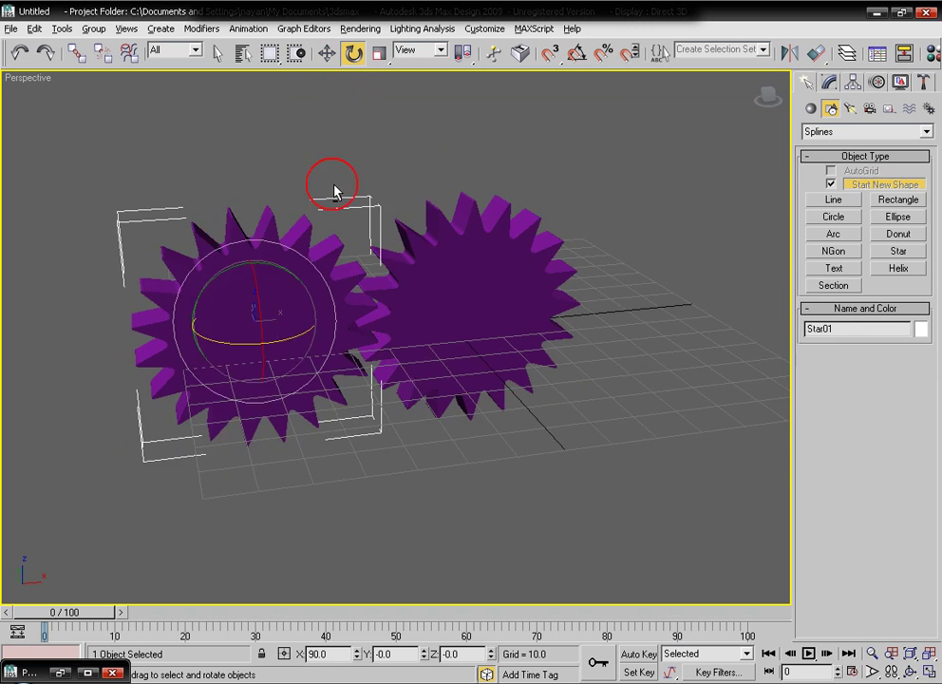
pyautogui.moveTo(332, 185); pyautogui.dragTo(349, 473)
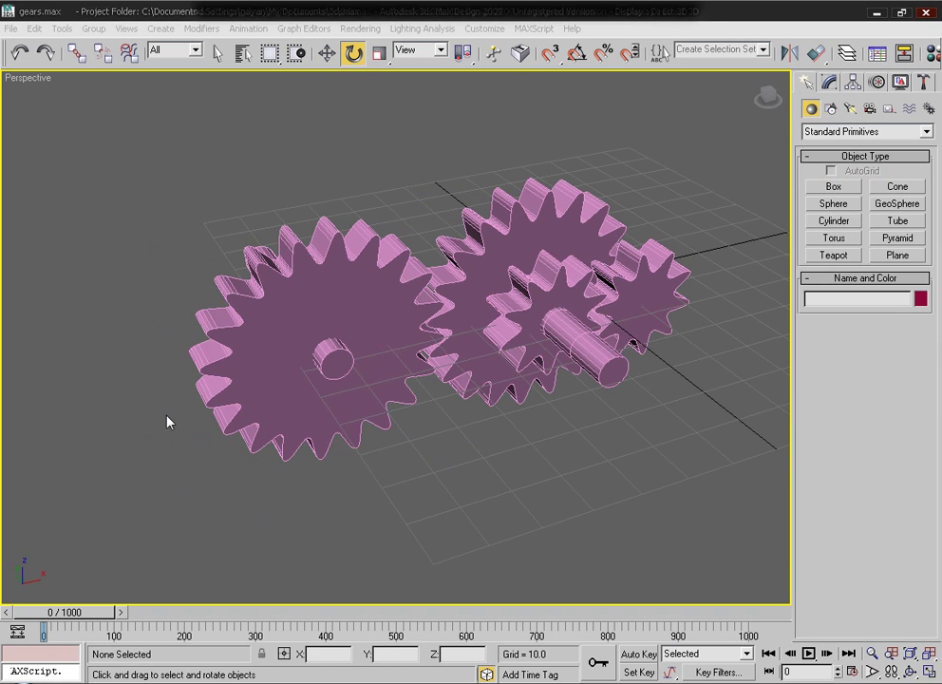
# Step: Rotate Star01 about Y to show the wired gears turning together, then begin a File reset
pyautogui.click(275, 317)
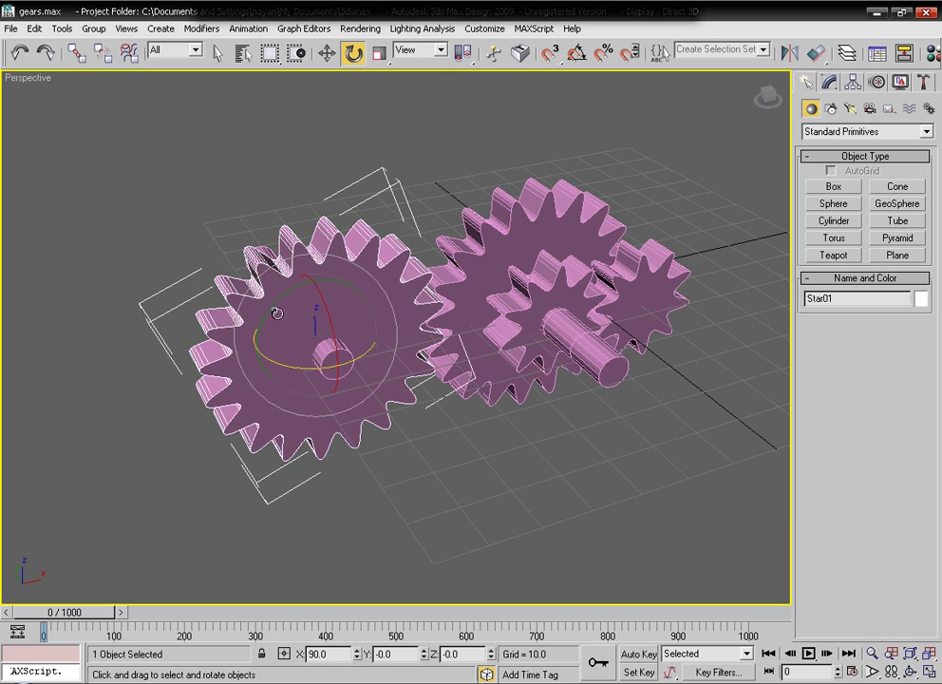
pyautogui.keyDown('alt'); pyautogui.moveTo(285, 309); pyautogui.dragTo(314, 303, button='middle'); pyautogui.keyUp('alt')
pyautogui.moveTo(268, 324); pyautogui.dragTo(539, 253)
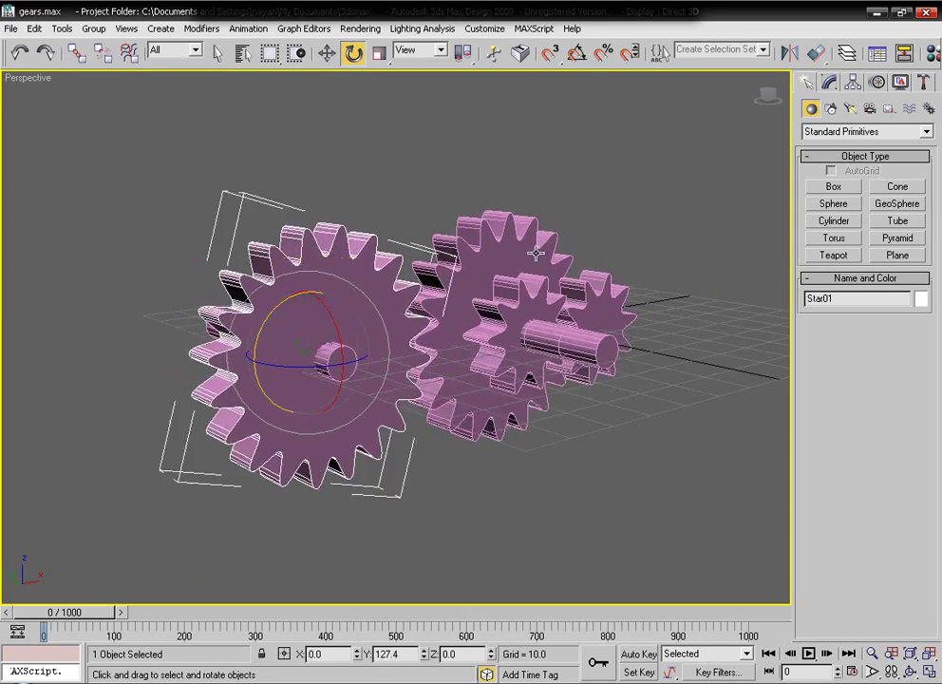
pyautogui.click(10, 29)
# Step: Reset to an empty scene without saving and maximize the Front view
pyautogui.click(27, 55)
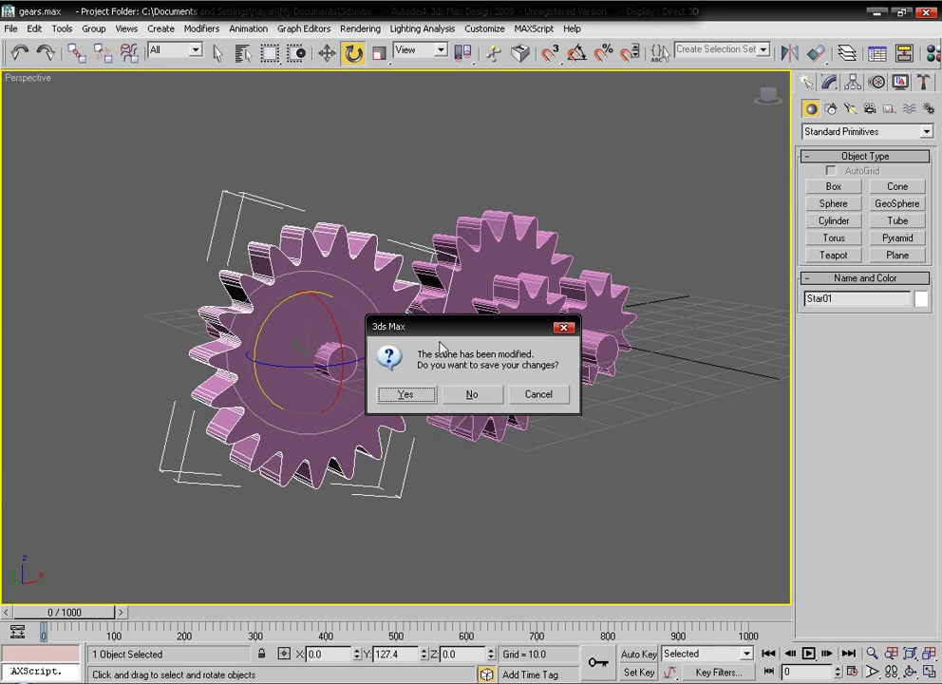
pyautogui.click(461, 392)
pyautogui.click(439, 379)
pyautogui.click(552, 262)
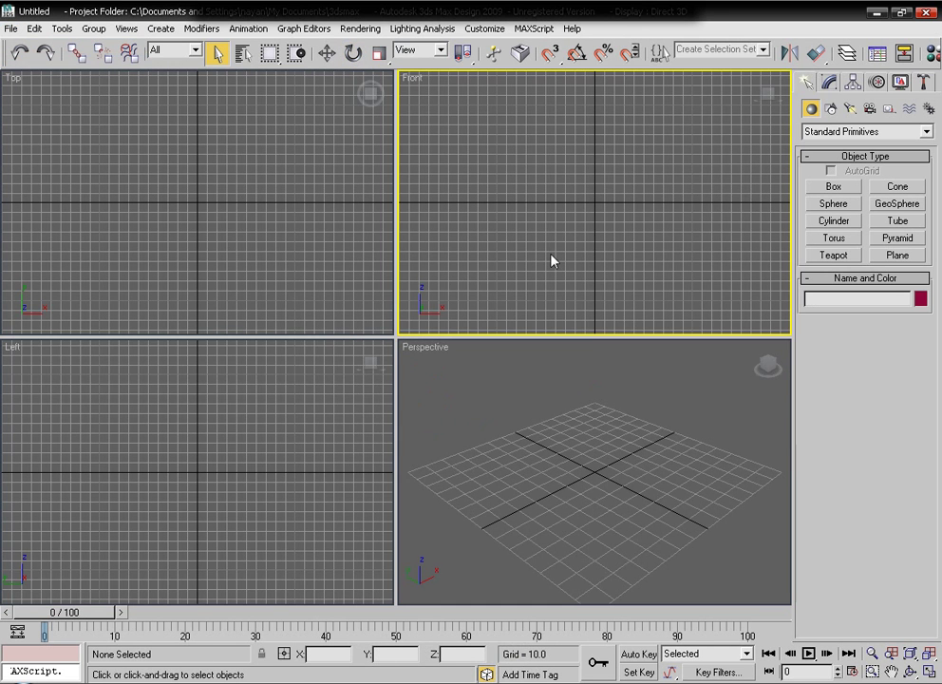
pyautogui.hotkey('alt', 'w')
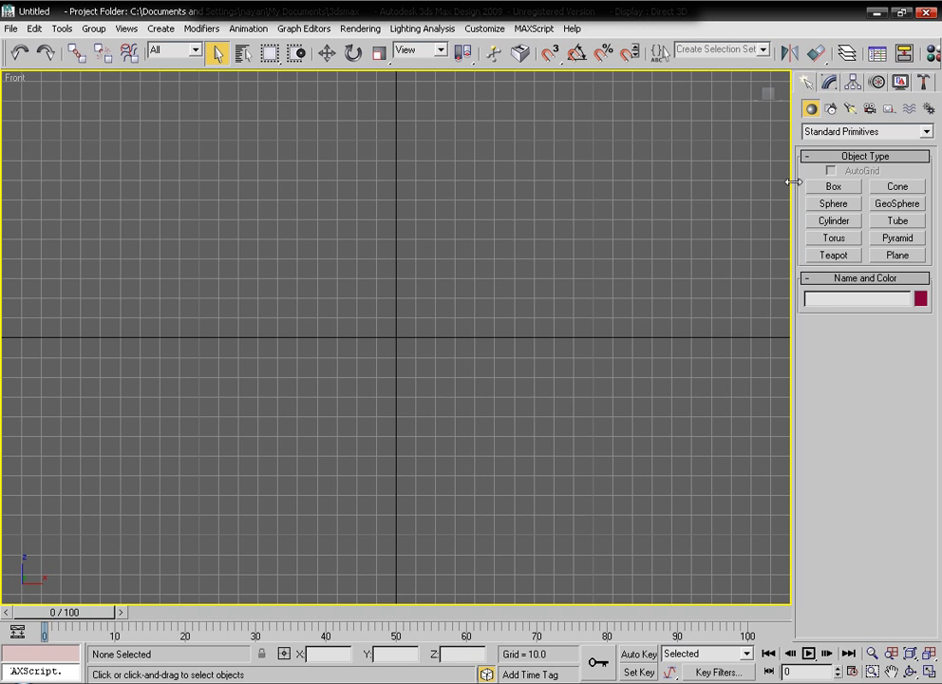
# Step: Draw a six-point star spline in the Front view with Radius 1 of 30
pyautogui.click(832, 110)
pyautogui.click(900, 250)
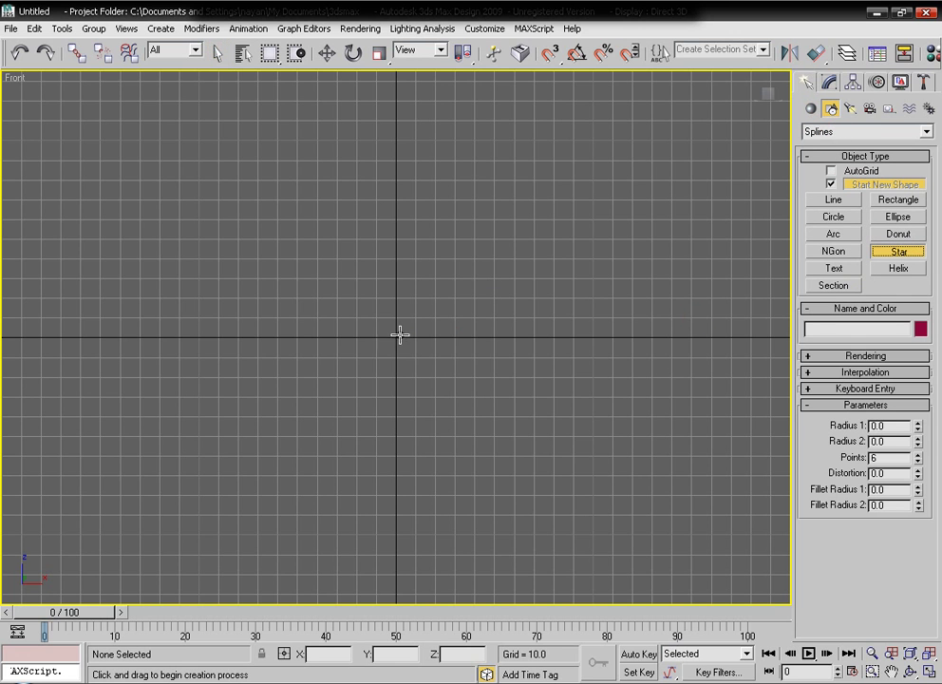
pyautogui.moveTo(294, 325); pyautogui.dragTo(344, 365)
pyautogui.click(328, 353)
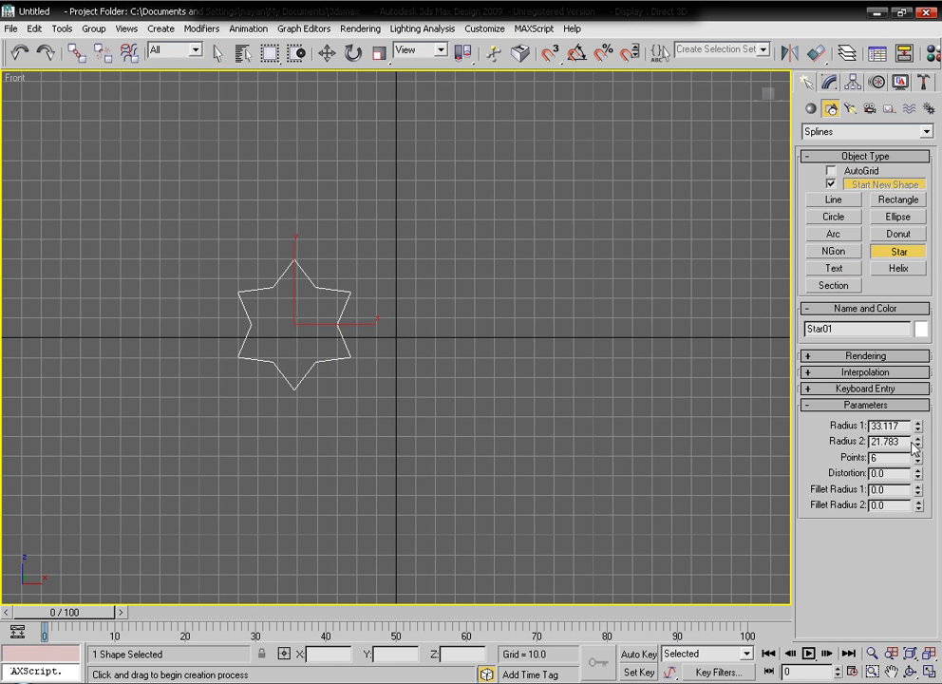
pyautogui.moveTo(917, 426)
pyautogui.mouseDown()
pyautogui.moveTo(918, 439)
pyautogui.moveTo(915, 426)
pyautogui.mouseUp()
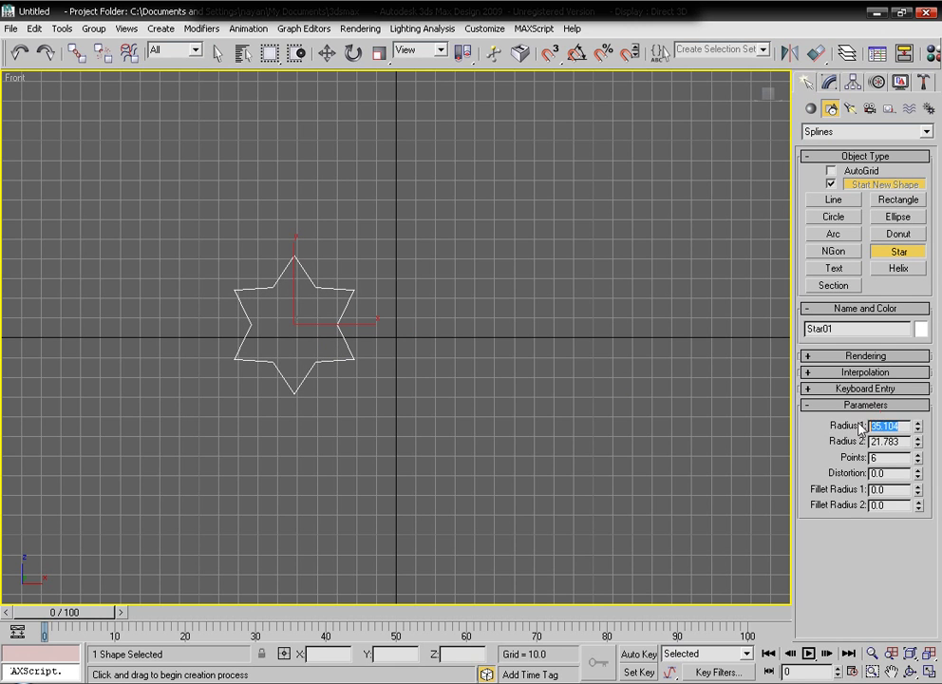
# Step: Set the star to Radius 2 of 20, 20 points, and fillet radii 1.23 and 2.52
pyautogui.press('Tab')
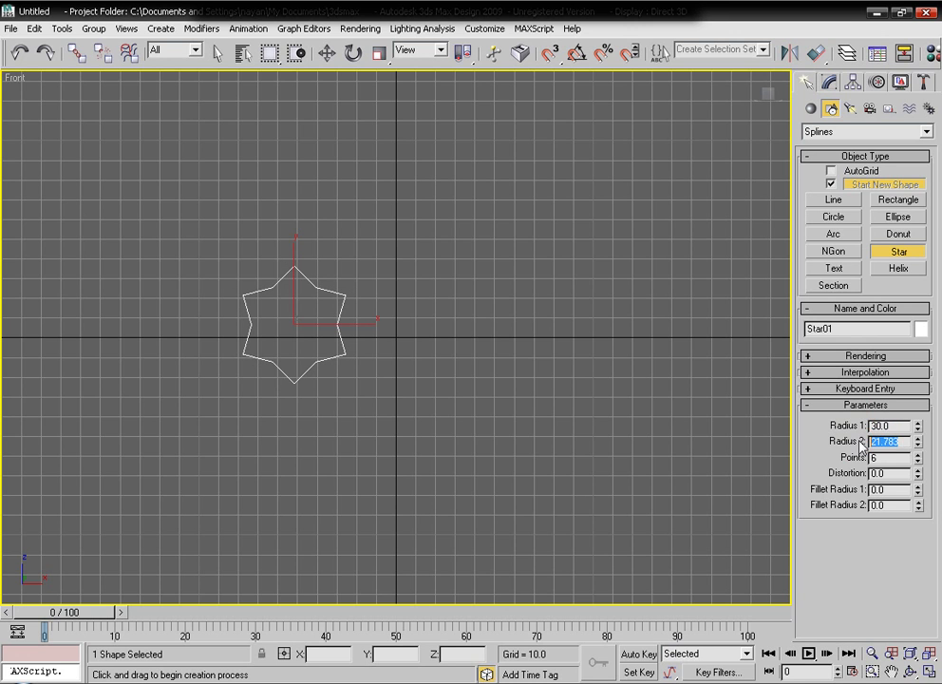
pyautogui.press('Return')
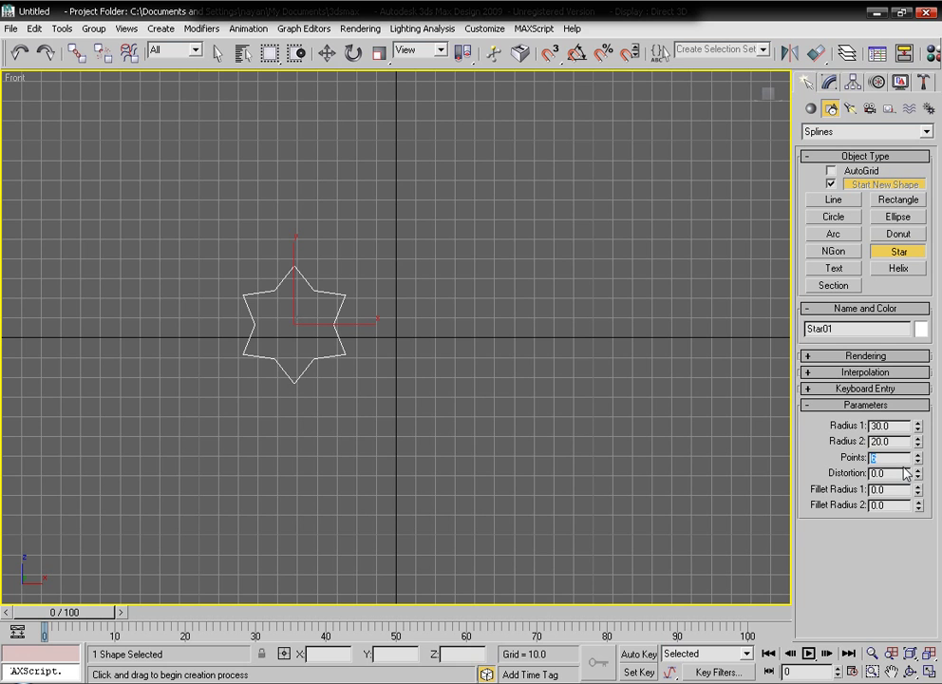
pyautogui.write('20')
pyautogui.press('Return')
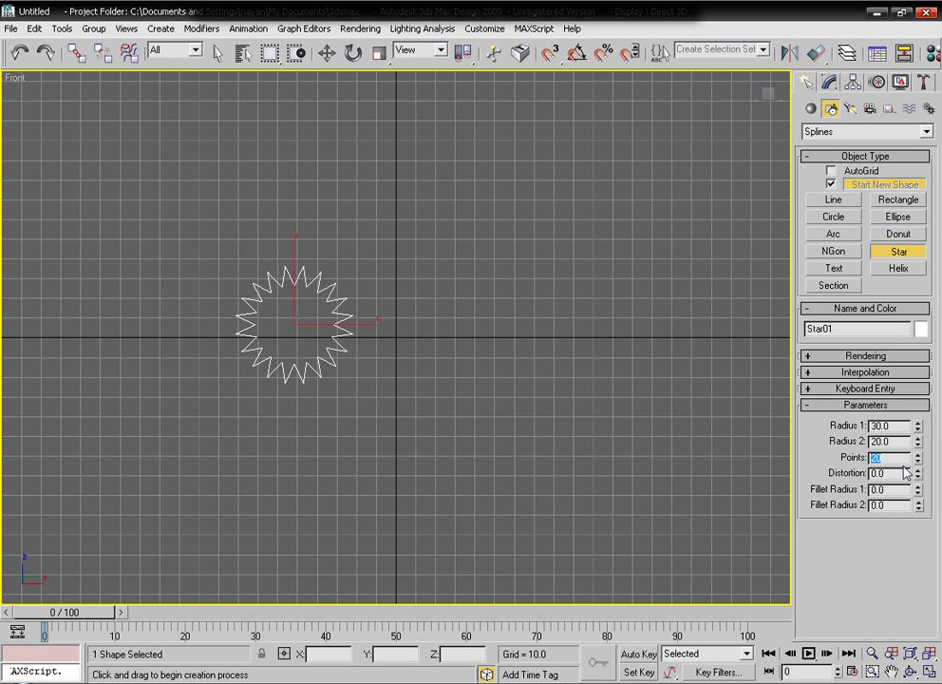
pyautogui.scroll(5, 421, 397)
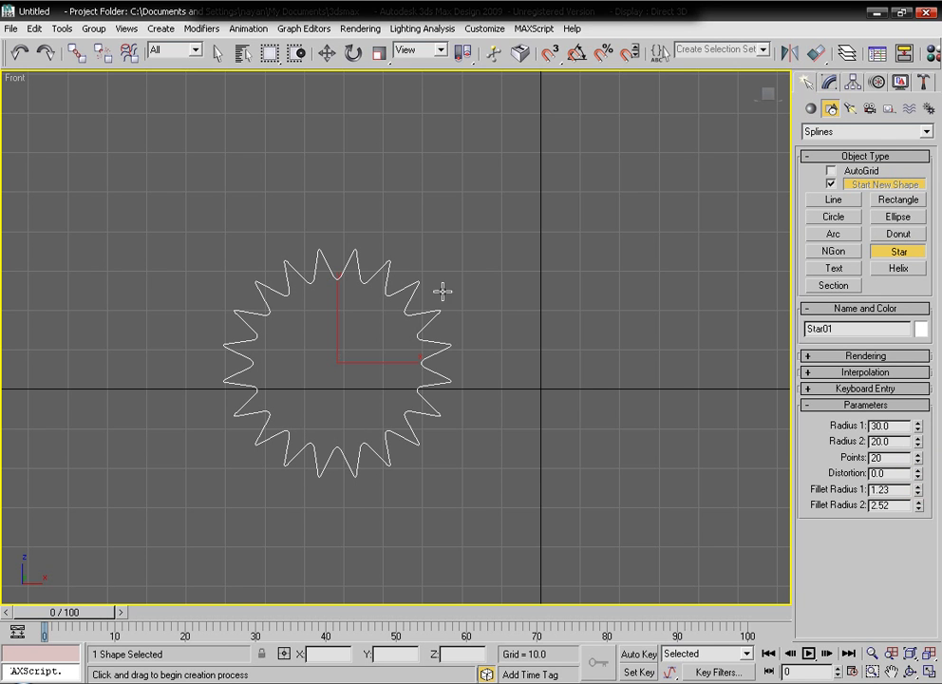
pyautogui.moveTo(420, 346); pyautogui.dragTo(428, 346, button='middle')
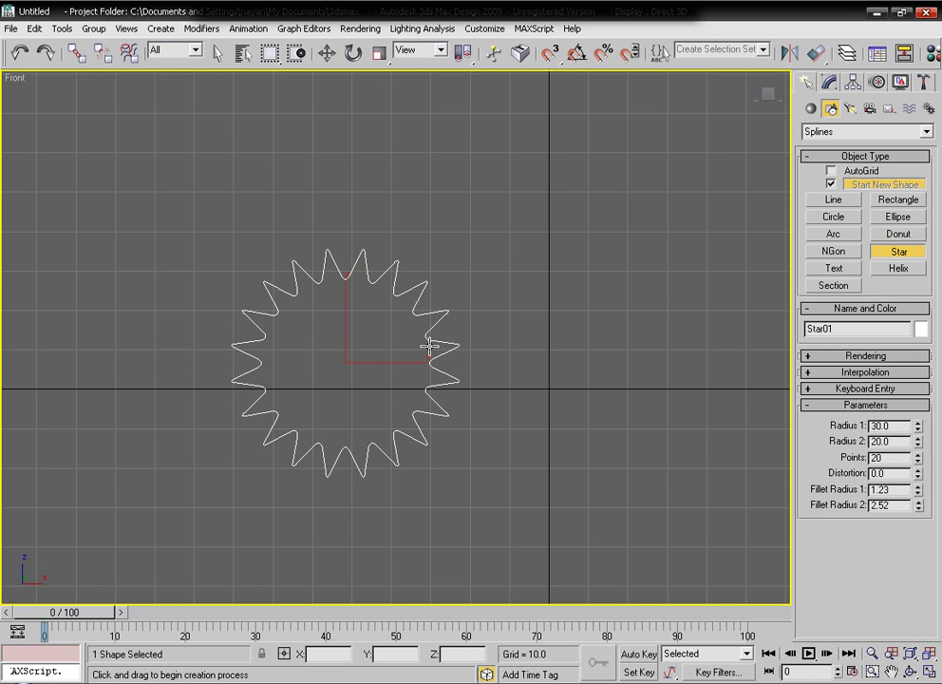
# Step: Maximize the Perspective view in place of the Front view
pyautogui.hotkey('alt', 'w')
pyautogui.click(509, 398)
pyautogui.hotkey('alt', 'w')
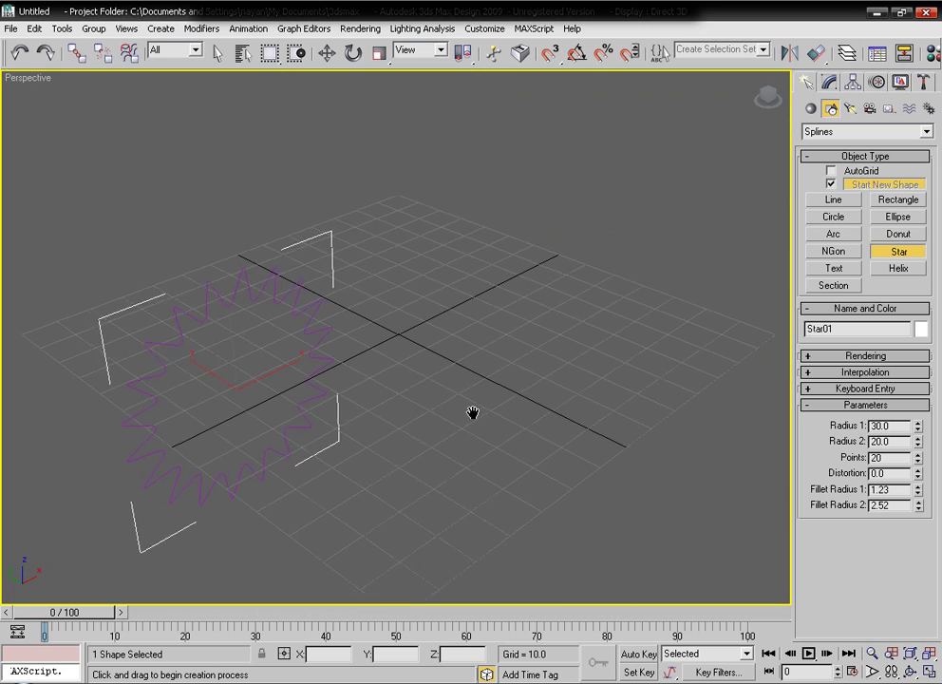
# Step: Add an Extrude modifier to Star01 with an Amount of 10
pyautogui.click(826, 84)
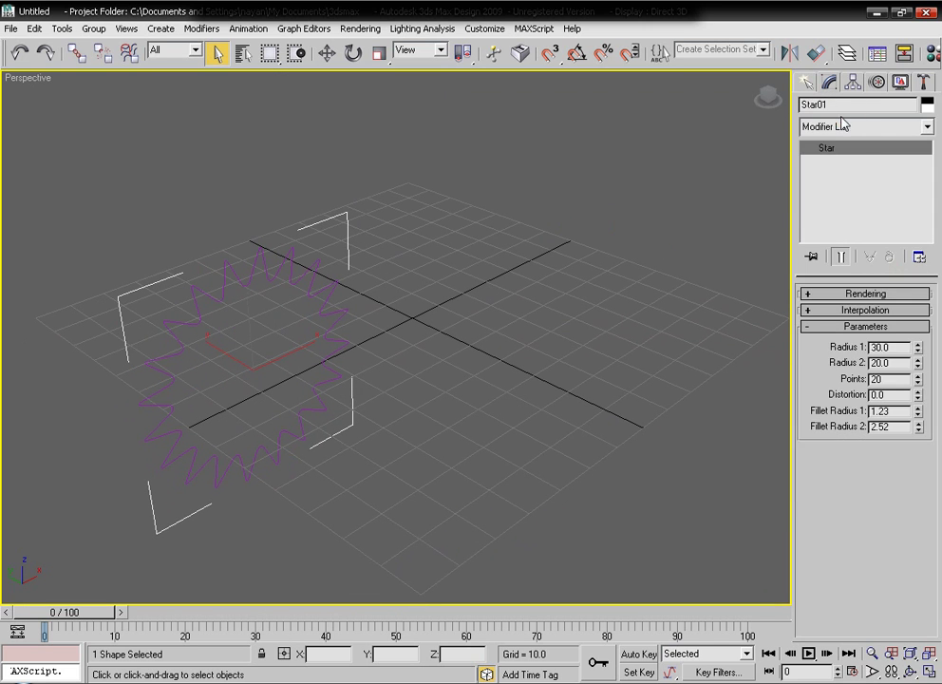
pyautogui.click(842, 123)
pyautogui.moveTo(930, 171); pyautogui.dragTo(930, 268)
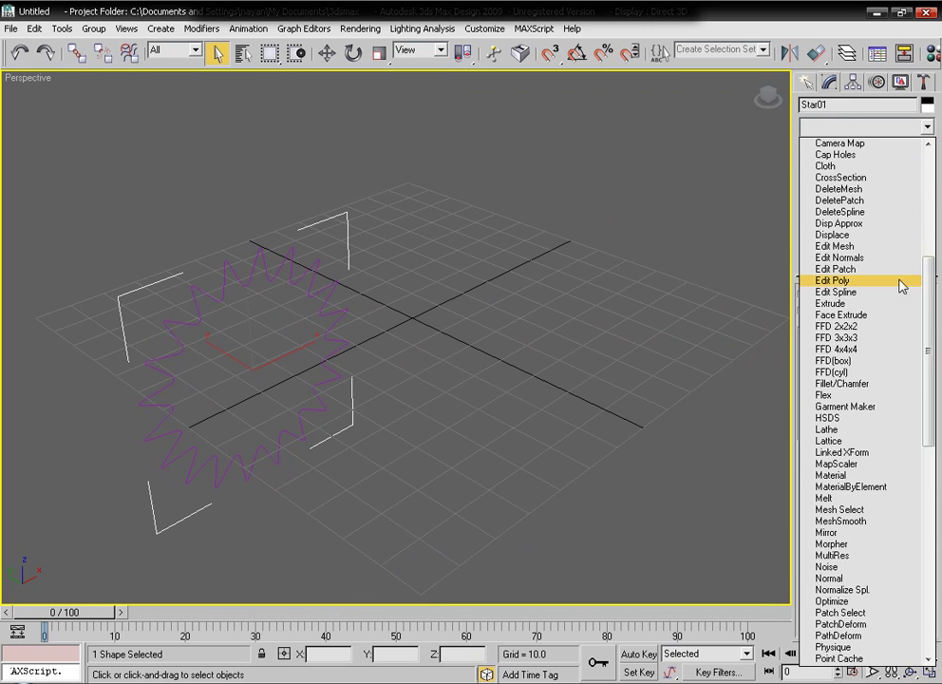
pyautogui.click(855, 303)
pyautogui.moveTo(910, 320); pyautogui.dragTo(910, 293)
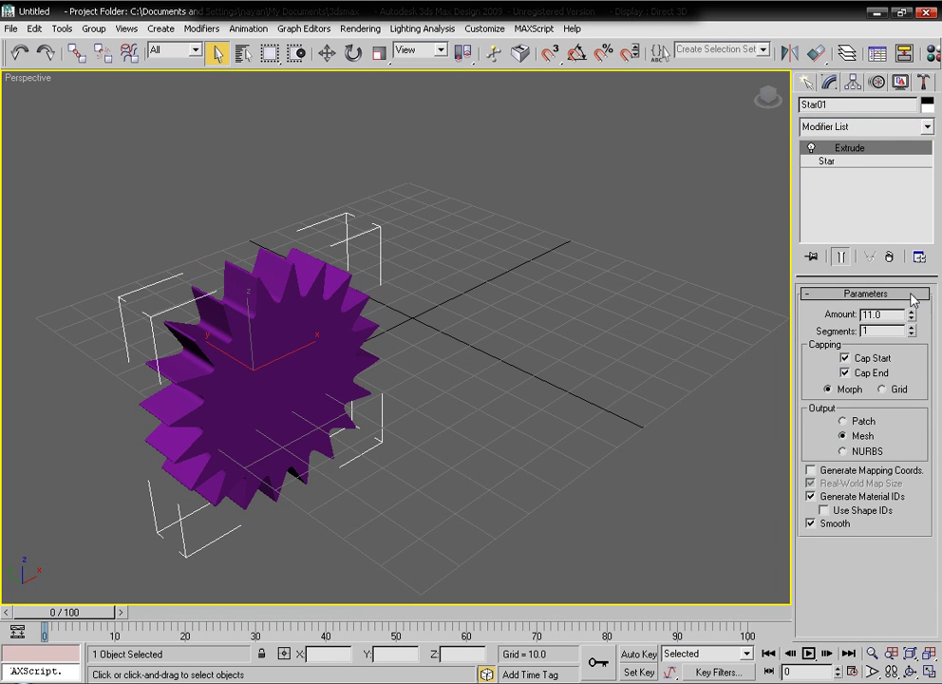
pyautogui.press('Return')
pyautogui.moveTo(285, 323); pyautogui.dragTo(342, 191, button='middle')
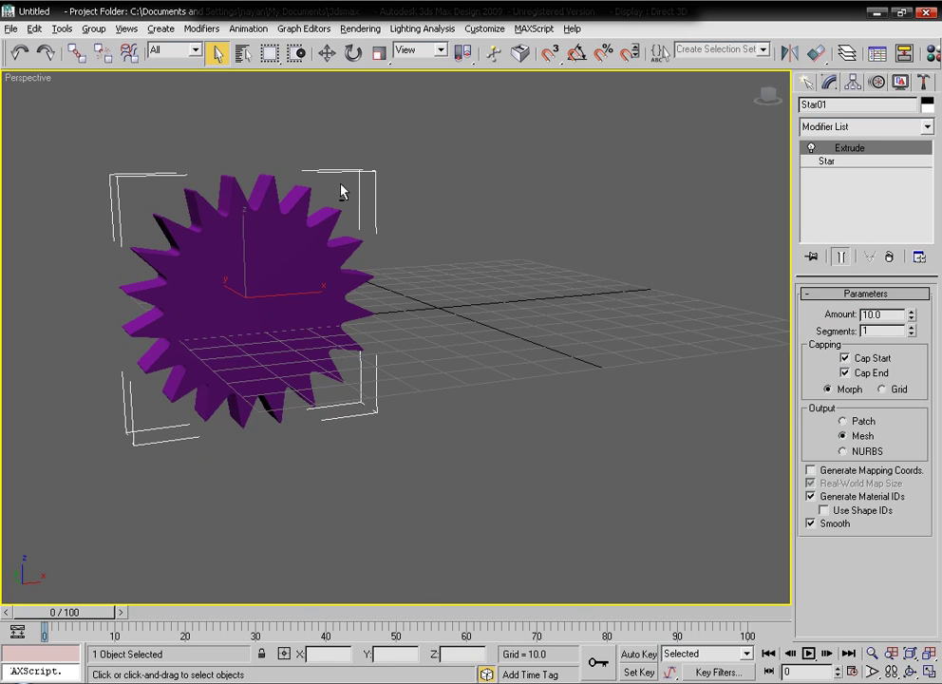
pyautogui.click(328, 54)
pyautogui.keyDown('alt'); pyautogui.moveTo(353, 342); pyautogui.dragTo(283, 406, button='middle'); pyautogui.keyUp('alt')
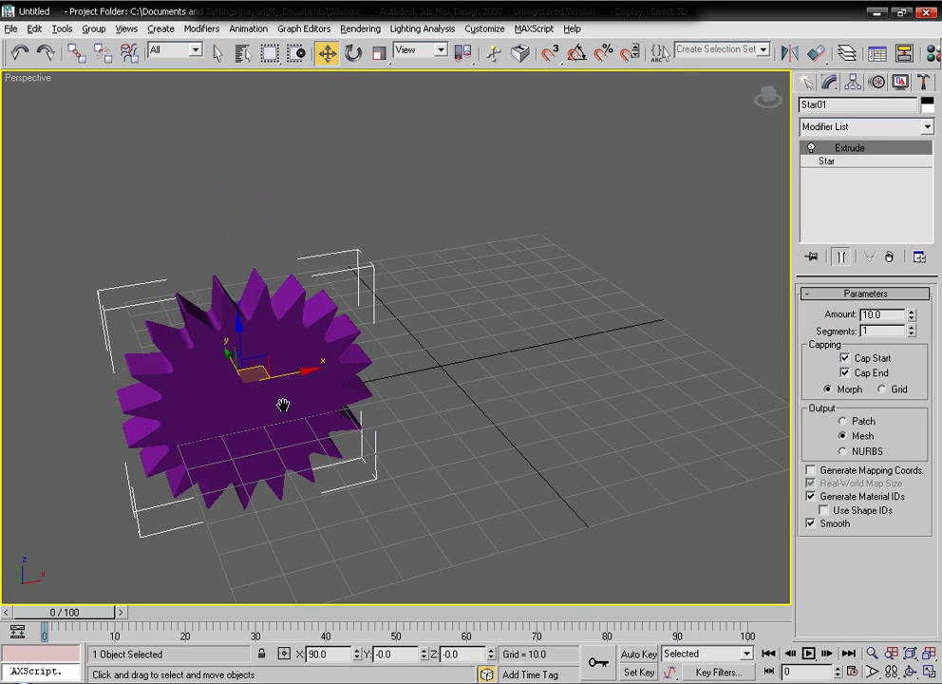
# Step: Shift-clone the gear to the right as Star02 so it sits beside Star01
pyautogui.moveTo(283, 375)
pyautogui.keyDown('shift'); pyautogui.mouseDown()
pyautogui.moveTo(500, 332)
pyautogui.moveTo(513, 338)
pyautogui.mouseUp(); pyautogui.keyUp('shift')
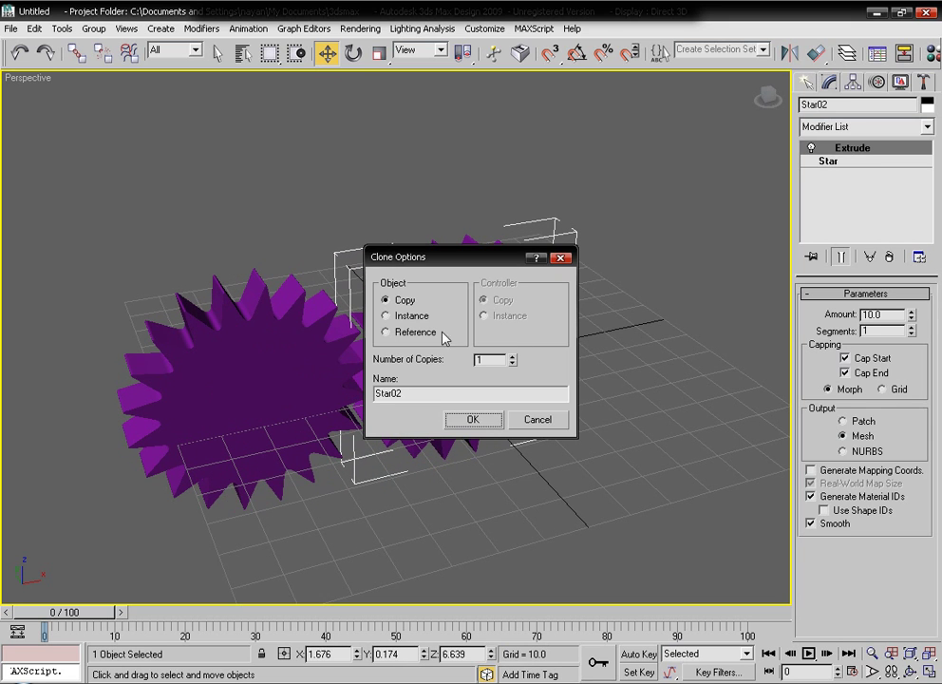
pyautogui.click(473, 419)
pyautogui.keyDown('alt'); pyautogui.moveTo(466, 422); pyautogui.dragTo(389, 385, button='middle'); pyautogui.keyUp('alt')
pyautogui.click(926, 126)
pyautogui.scroll(-6, 918, 285)
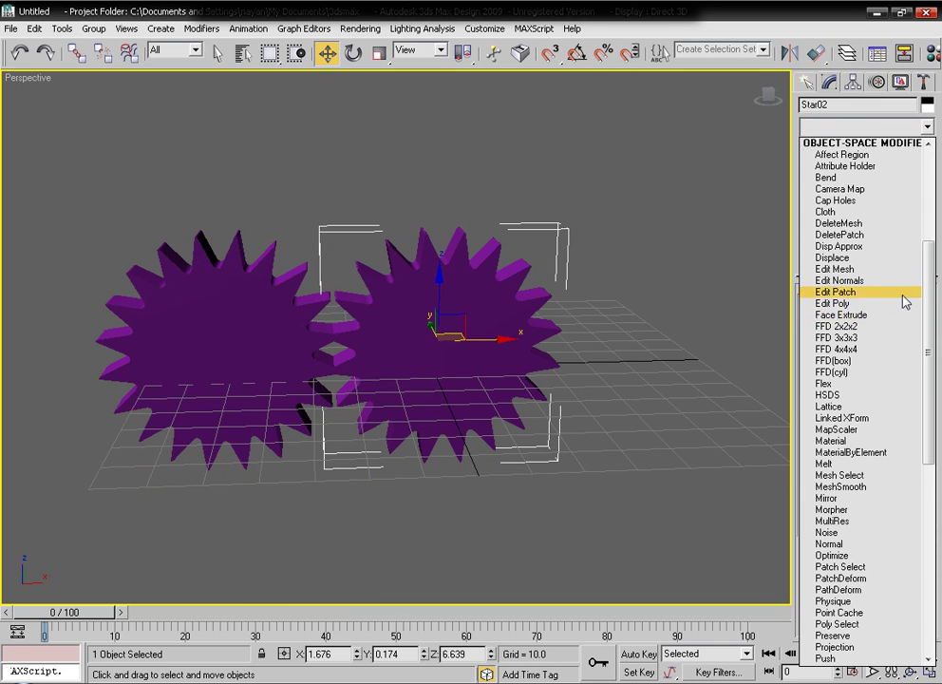
# Step: Add Edit Mesh to Star02 and rotate its mesh about Y (~8.3) so the teeth interlock
pyautogui.click(836, 270)
pyautogui.click(902, 316)
pyautogui.click(505, 309)
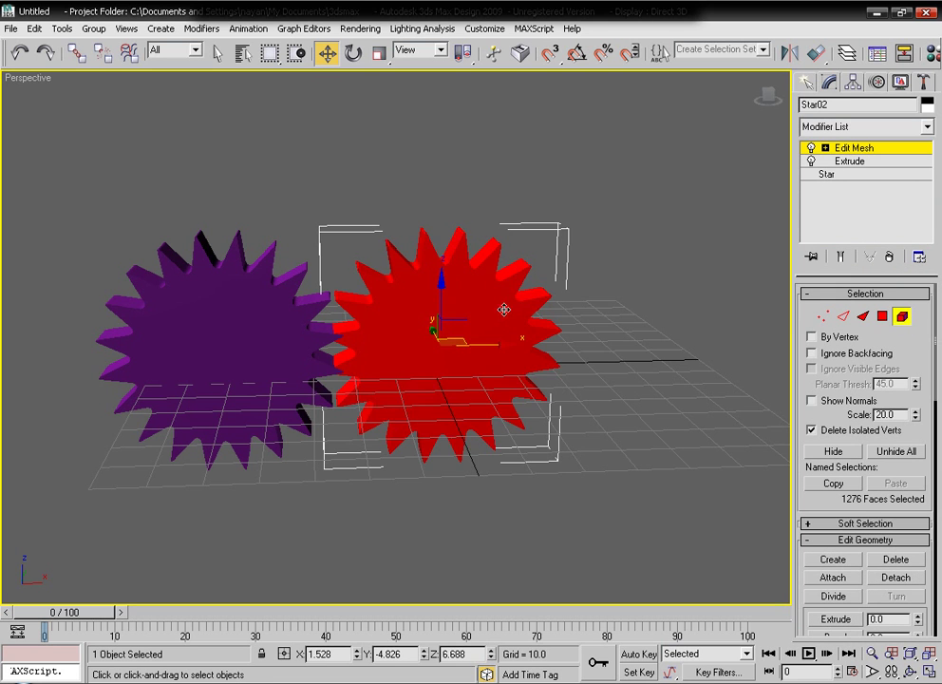
pyautogui.keyDown('alt'); pyautogui.moveTo(504, 309); pyautogui.dragTo(502, 300, button='middle'); pyautogui.keyUp('alt')
pyautogui.click(354, 57)
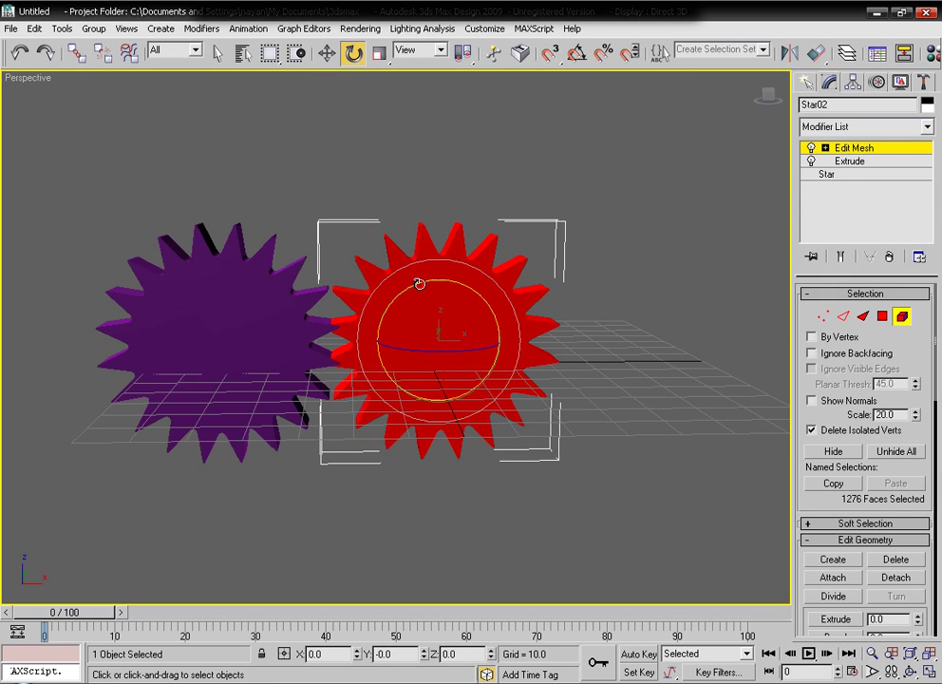
pyautogui.moveTo(419, 280); pyautogui.dragTo(432, 284)
pyautogui.keyDown('alt'); pyautogui.moveTo(432, 284); pyautogui.dragTo(440, 354, button='middle'); pyautogui.keyUp('alt')
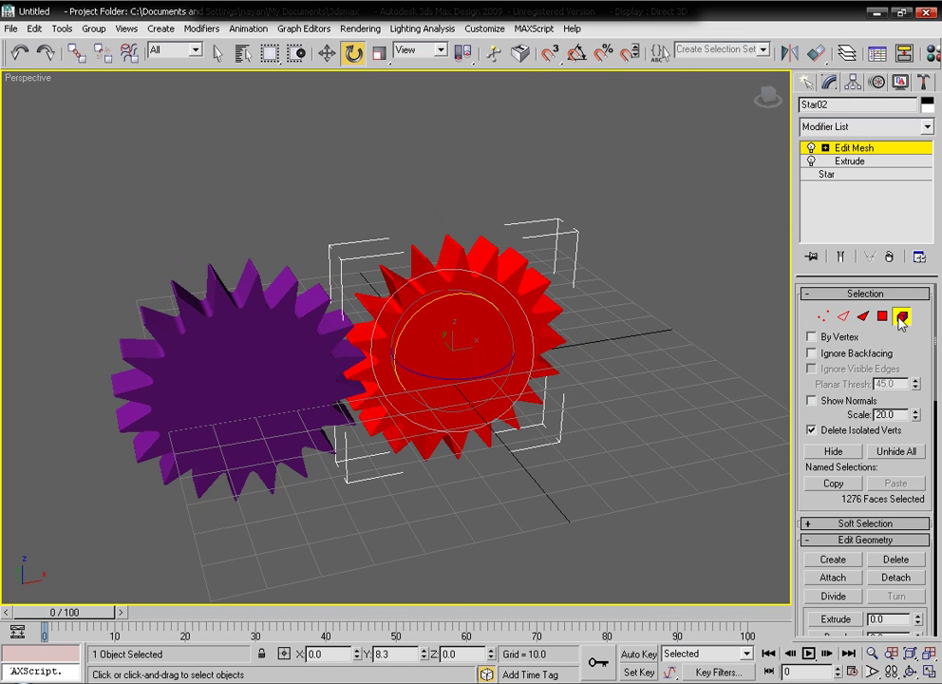
# Step: Deselect Star02's faces and exit Edit Mesh sub-object mode
pyautogui.click(329, 54)
pyautogui.click(469, 181)
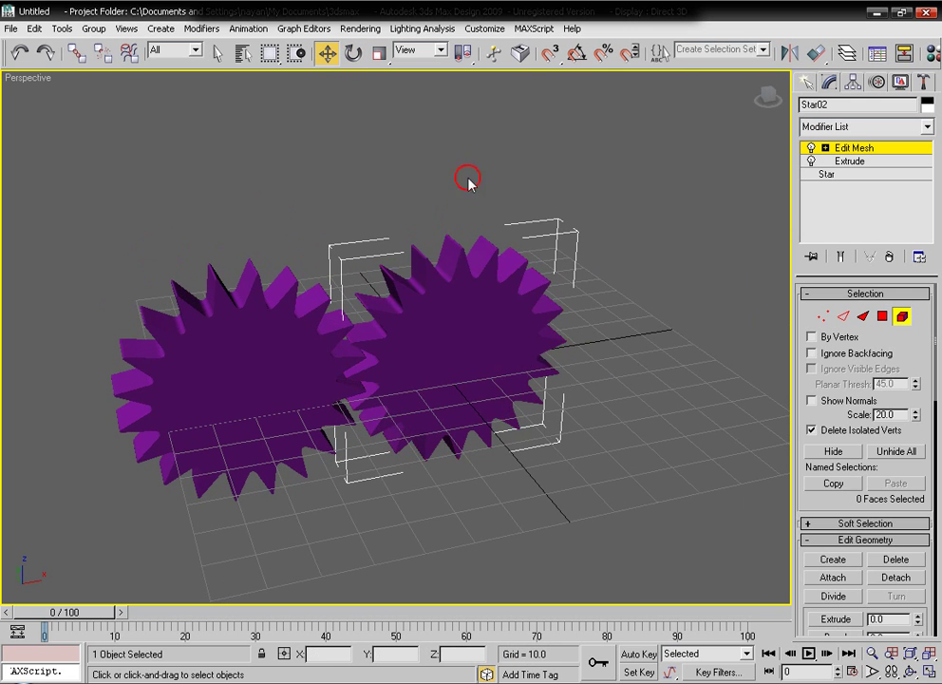
pyautogui.keyDown('alt'); pyautogui.moveTo(469, 181); pyautogui.dragTo(771, 222, button='middle'); pyautogui.keyUp('alt')
pyautogui.click(862, 147)
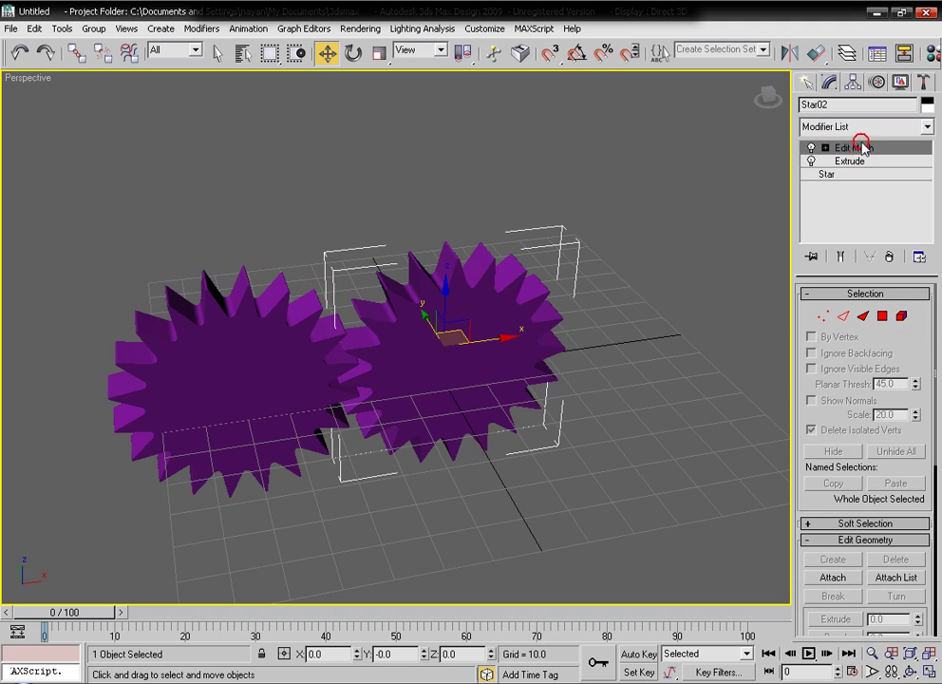
pyautogui.click(805, 84)
pyautogui.keyDown('alt'); pyautogui.moveTo(420, 213); pyautogui.dragTo(508, 486, button='middle'); pyautogui.keyUp('alt')
# Step: Start wiring from Star01's Transform > Rotation > Y Rotation via Wire Parameters
pyautogui.click(507, 486)
pyautogui.click(285, 305)
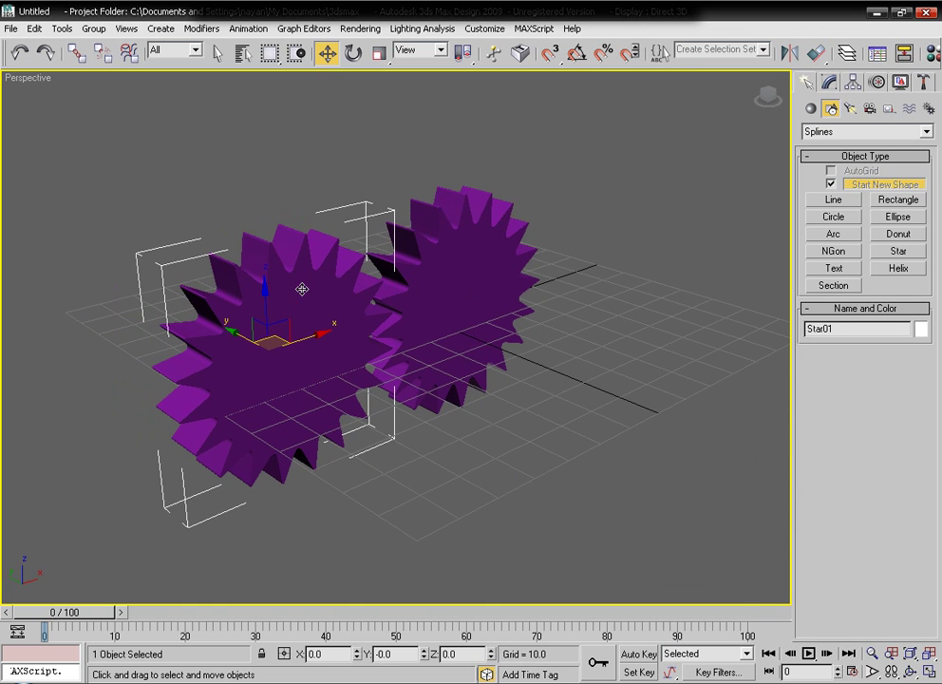
pyautogui.rightClick(302, 289)
pyautogui.click(346, 421)
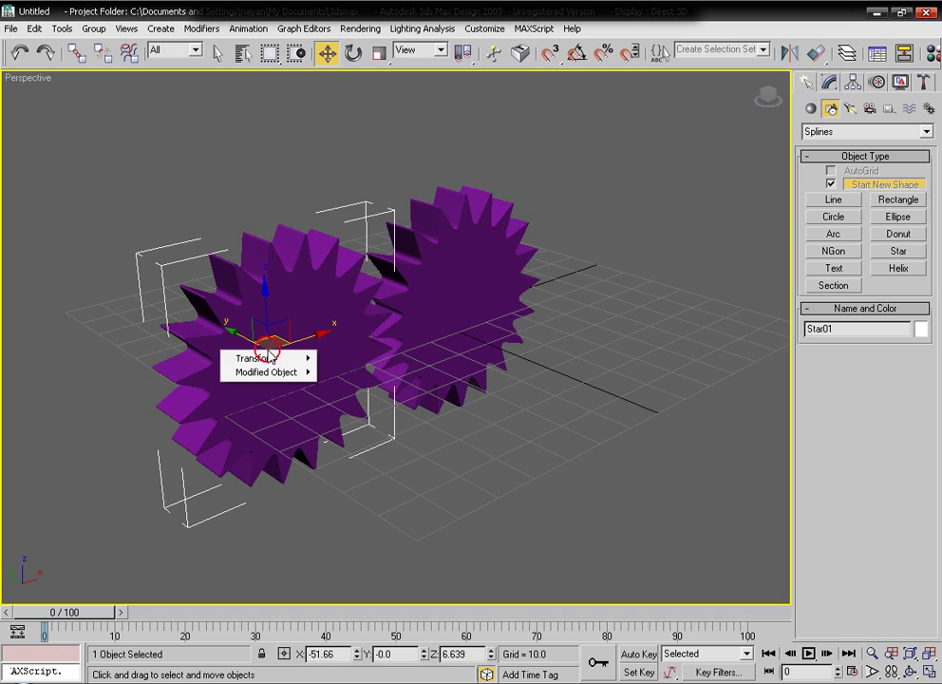
pyautogui.moveTo(272, 360)
pyautogui.moveTo(349, 381)
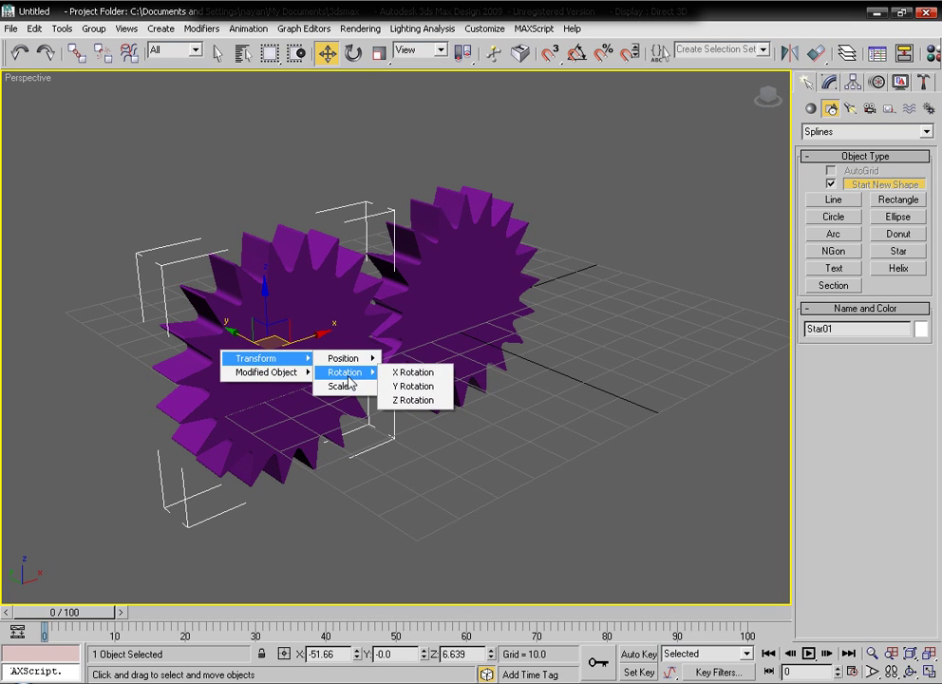
pyautogui.click(404, 386)
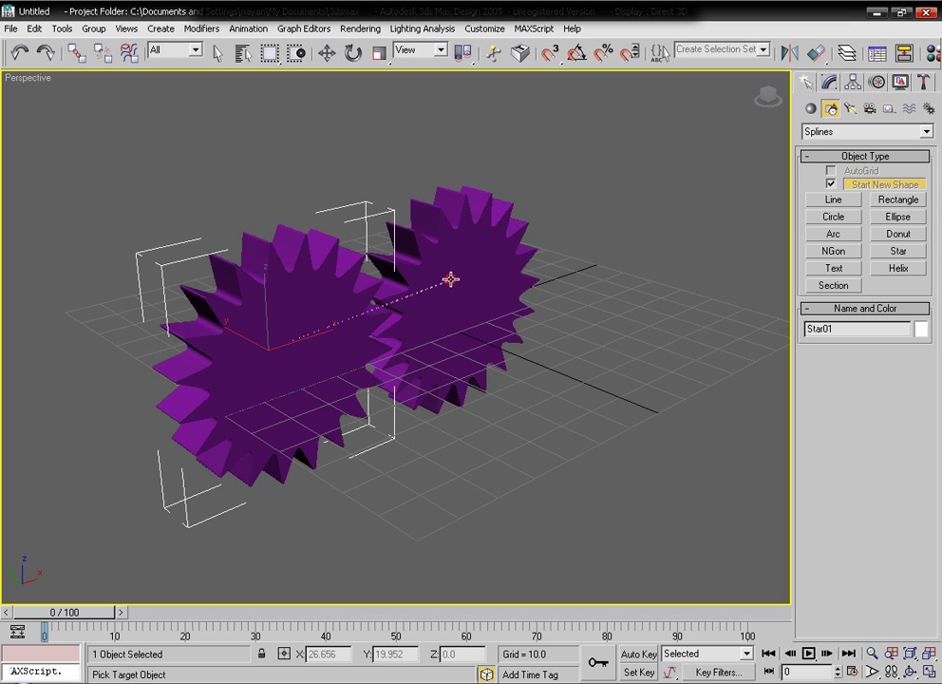
# Step: Pick Star02's Transform > Rotation > Y Rotation as the wire target
pyautogui.click(450, 279)
pyautogui.moveTo(462, 288)
pyautogui.moveTo(552, 304)
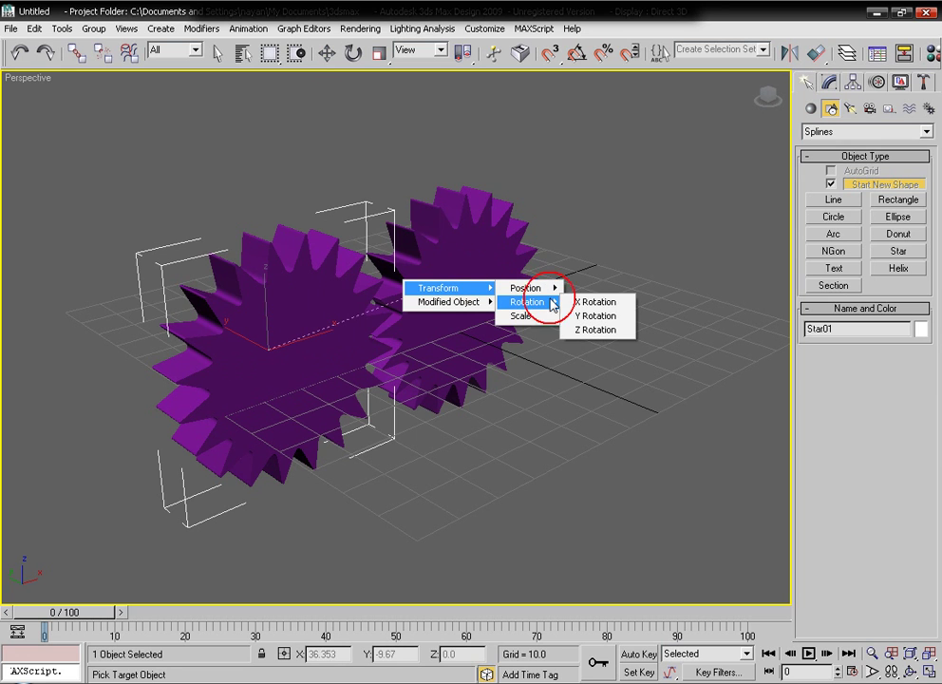
pyautogui.click(579, 316)
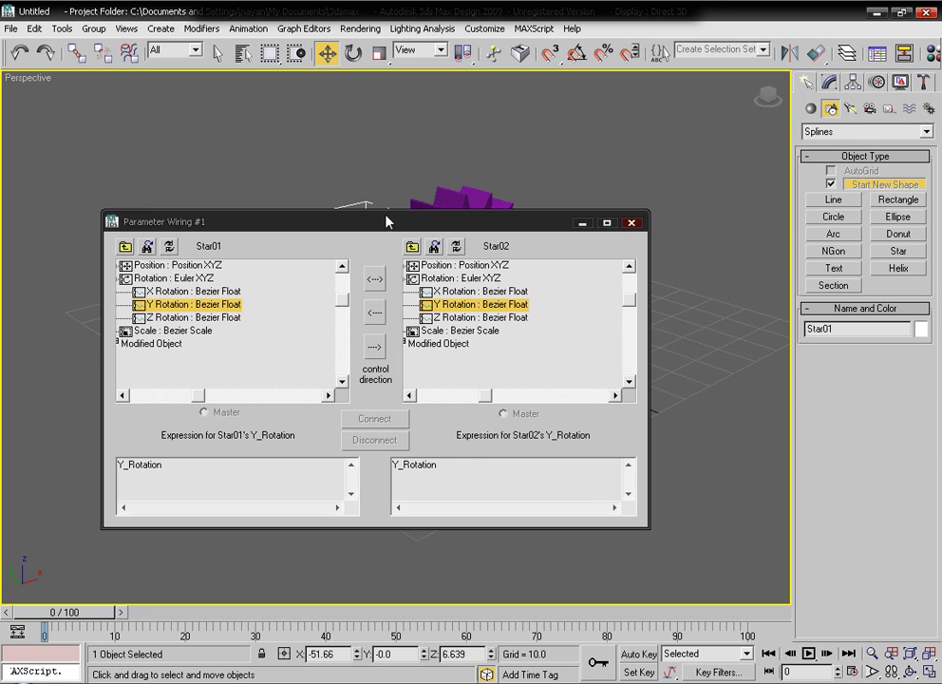
# Step: Connect a one-way wire so Star01's Y rotation drives Star02's, then minimize the dialog
pyautogui.moveTo(385, 216); pyautogui.dragTo(428, 157)
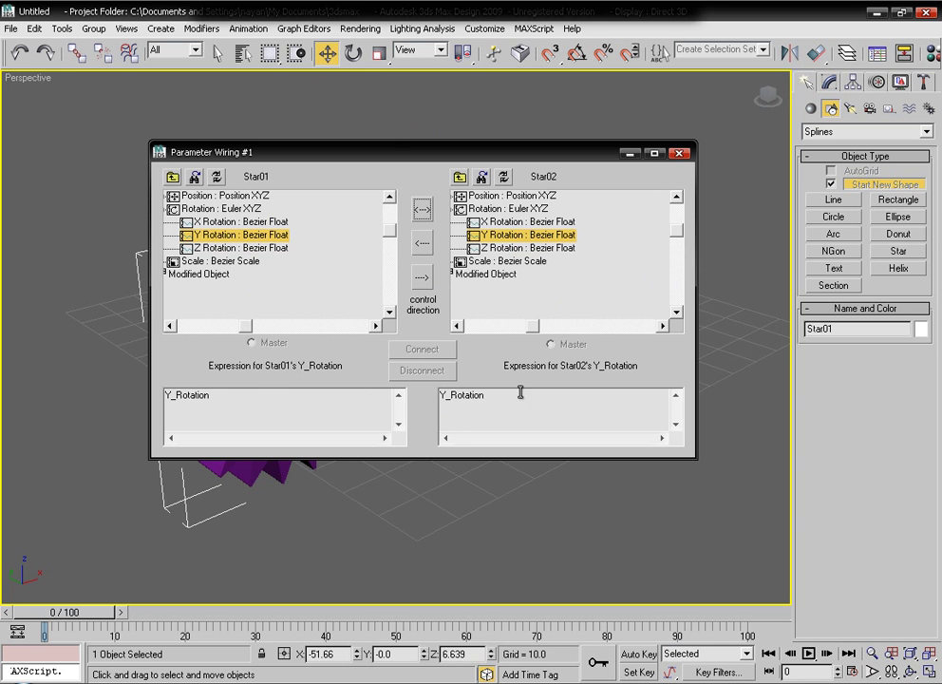
pyautogui.moveTo(446, 154); pyautogui.dragTo(694, 122)
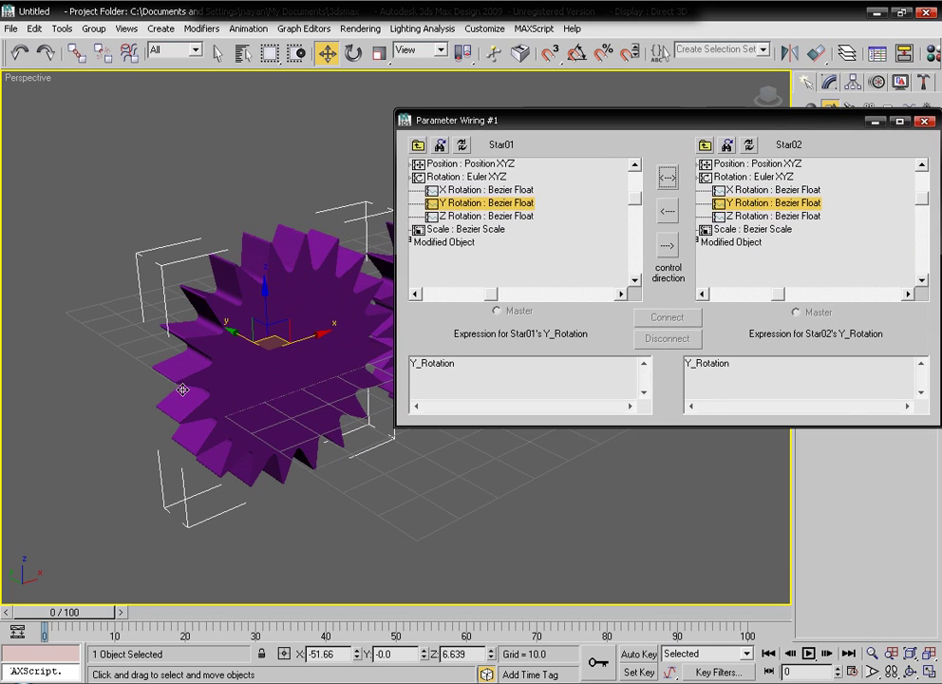
pyautogui.keyDown('alt'); pyautogui.moveTo(222, 416); pyautogui.dragTo(208, 374, button='middle'); pyautogui.keyUp('alt')
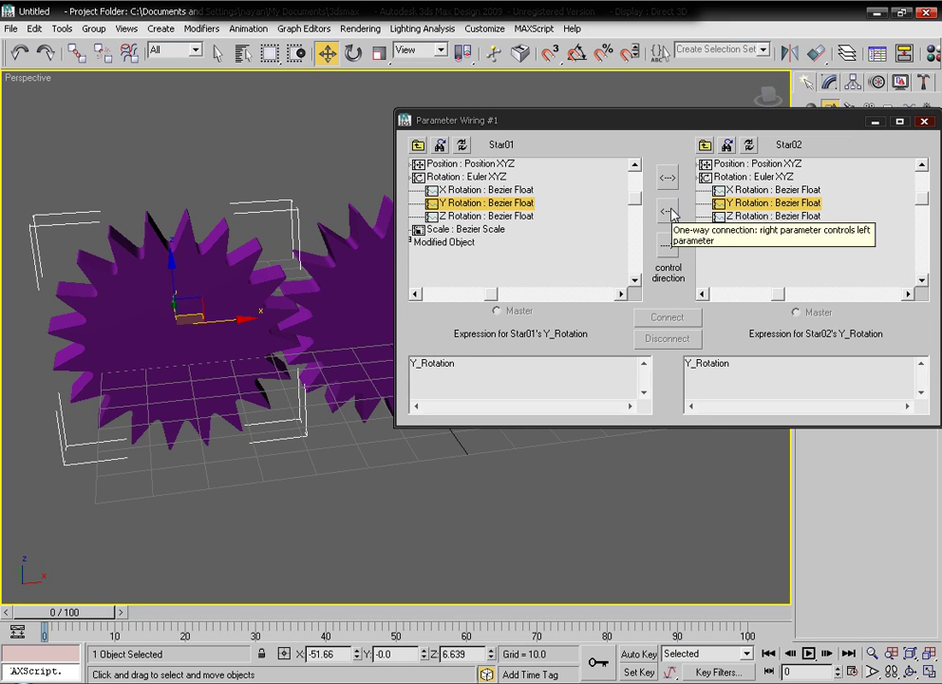
pyautogui.moveTo(669, 121); pyautogui.dragTo(573, 96)
pyautogui.click(568, 212)
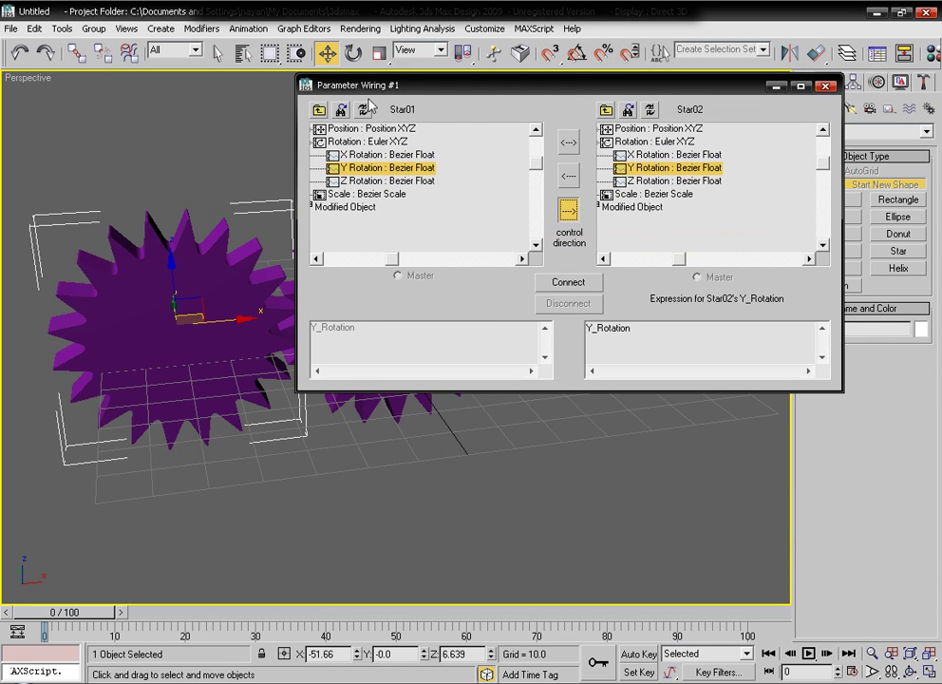
pyautogui.moveTo(398, 82); pyautogui.dragTo(403, 103)
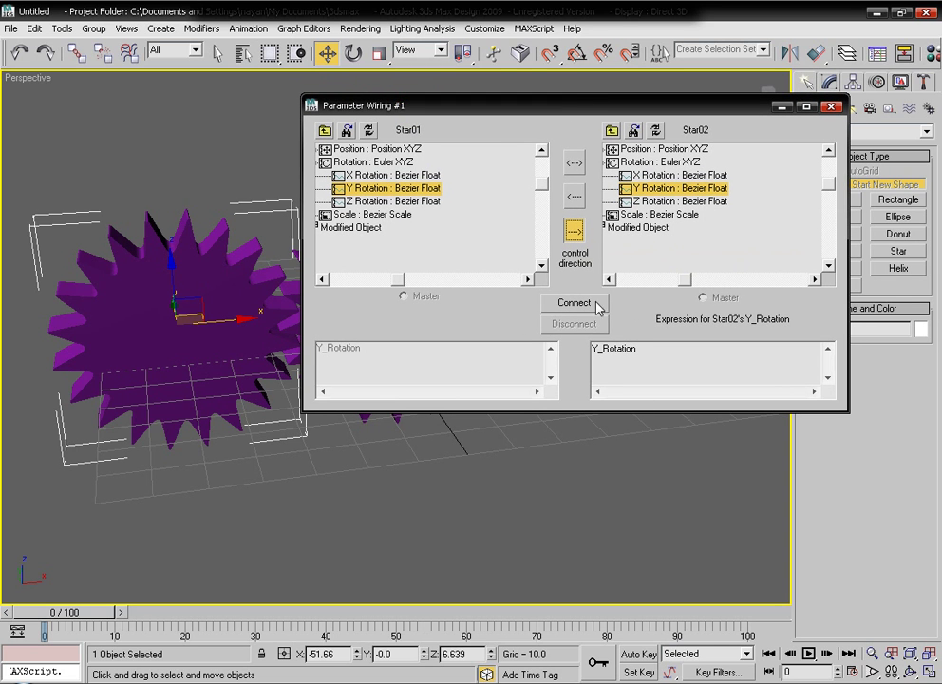
pyautogui.click(576, 303)
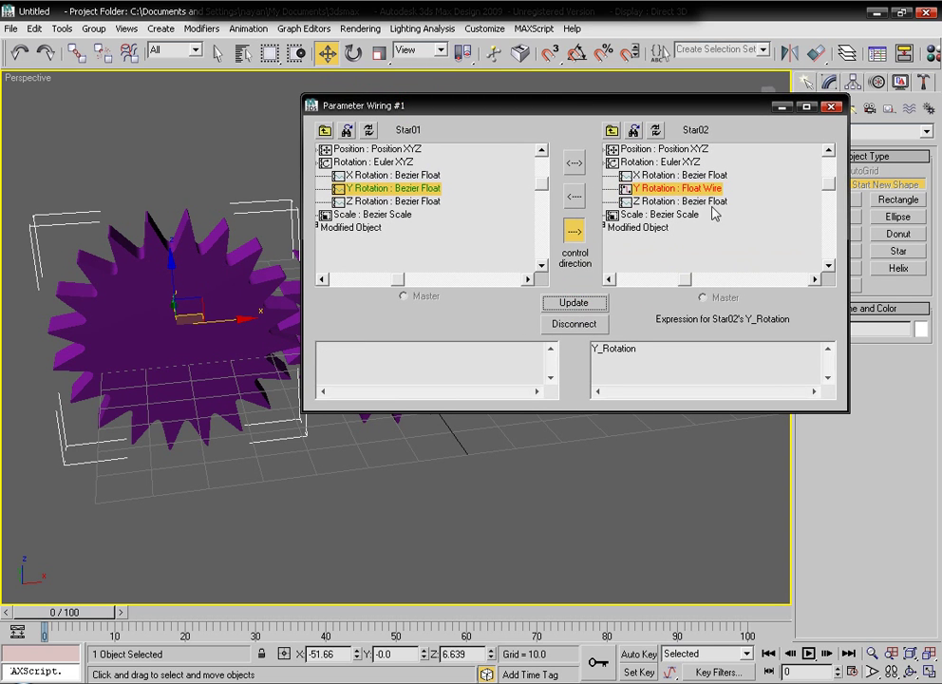
pyautogui.click(774, 107)
pyautogui.moveTo(454, 343); pyautogui.dragTo(530, 333, button='middle')
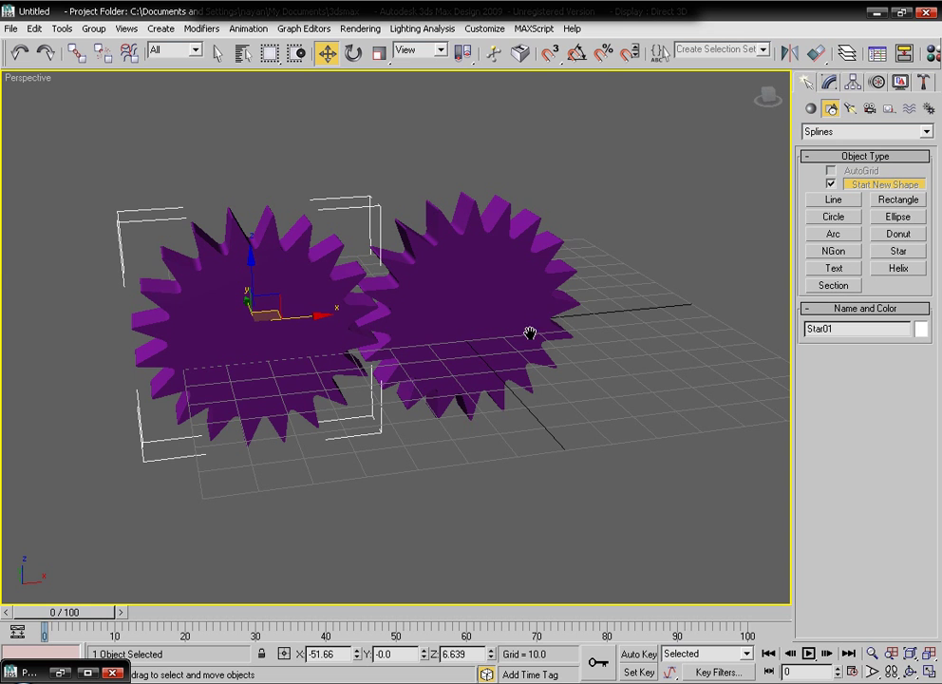
pyautogui.click(353, 54)
# Step: Rotate Star01 to 11.73° about Y with Star02 following, then restore the wiring dialog
pyautogui.click(305, 259)
pyautogui.click(248, 296)
pyautogui.moveTo(224, 297); pyautogui.dragTo(261, 267)
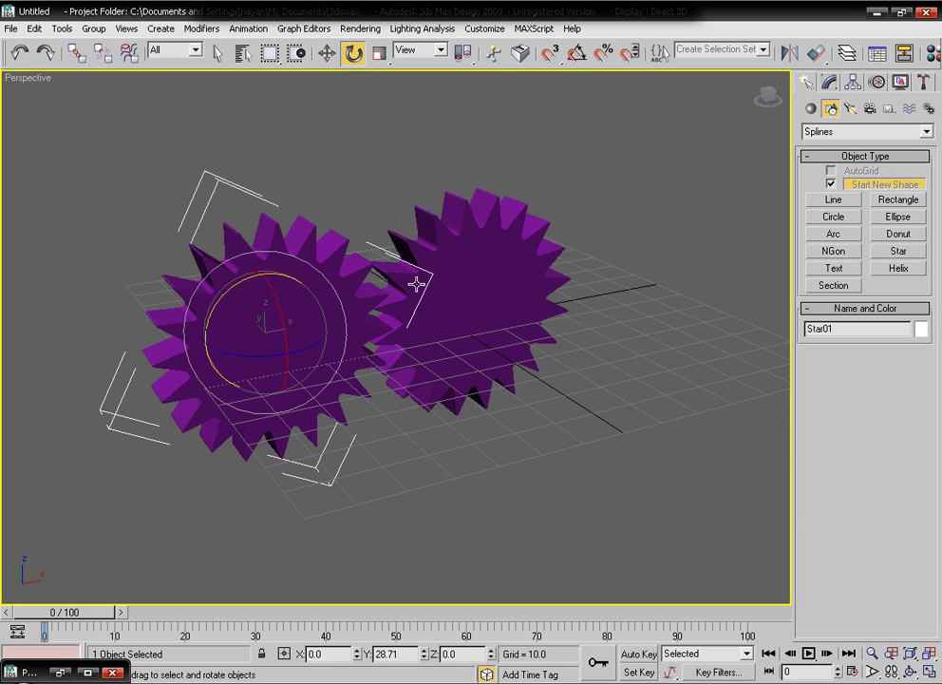
pyautogui.moveTo(402, 326)
pyautogui.keyDown('alt'); pyautogui.mouseDown(button='middle')
pyautogui.moveTo(418, 307)
pyautogui.moveTo(400, 307)
pyautogui.mouseUp(button='middle'); pyautogui.keyUp('alt')
pyautogui.moveTo(223, 259); pyautogui.dragTo(358, 315)
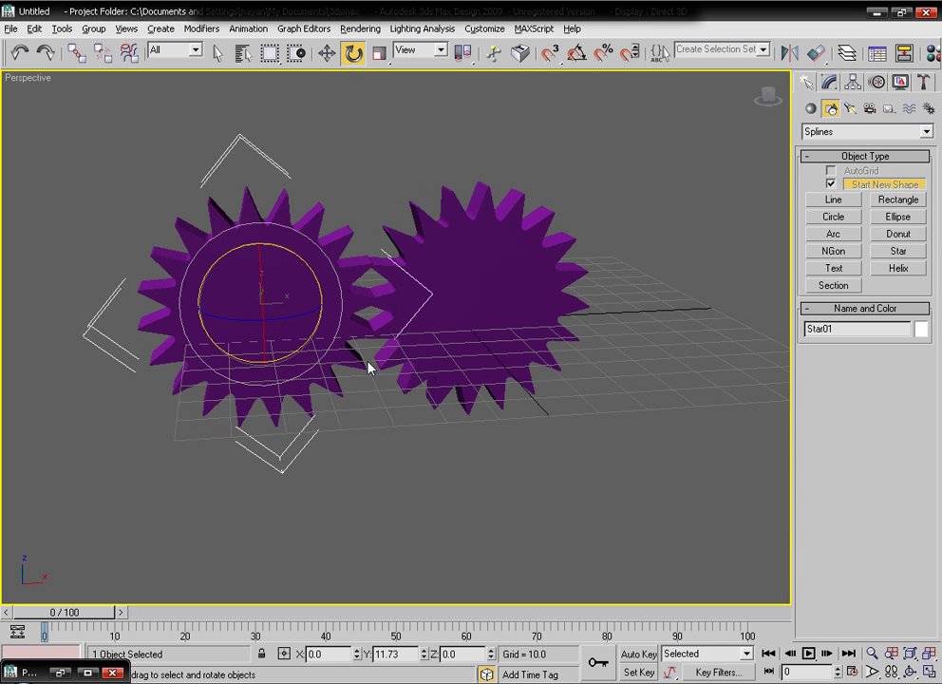
pyautogui.keyDown('alt'); pyautogui.moveTo(371, 369); pyautogui.dragTo(321, 546, button='middle'); pyautogui.keyUp('alt')
pyautogui.click(88, 672)
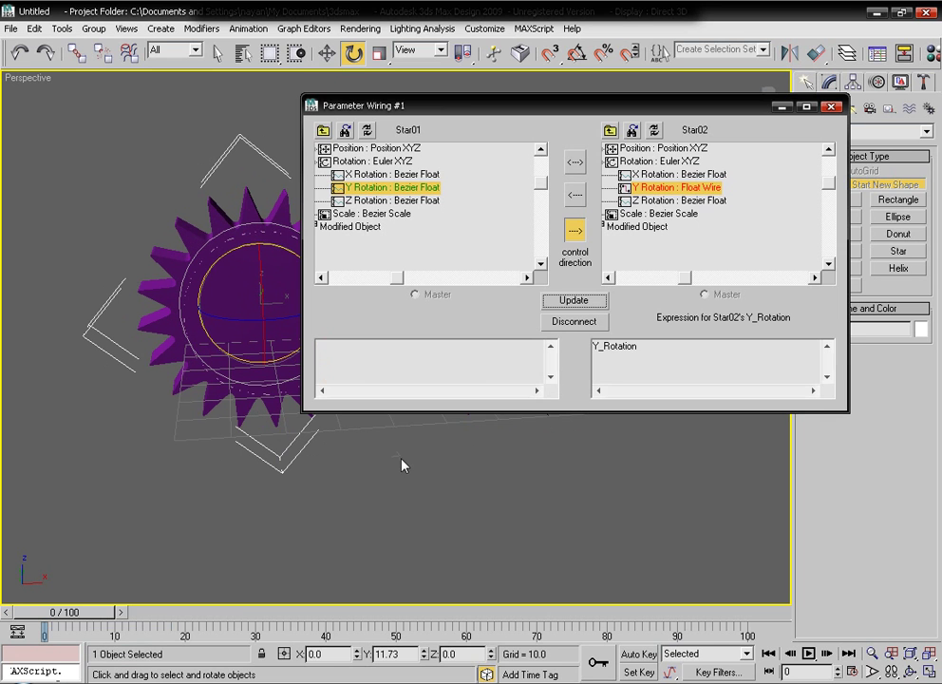
# Step: Prefix Star02's wire expression with -1* so it reads -1*Y_Rotation, and update it
pyautogui.click(623, 363)
pyautogui.click(593, 346)
pyautogui.write('-1*')
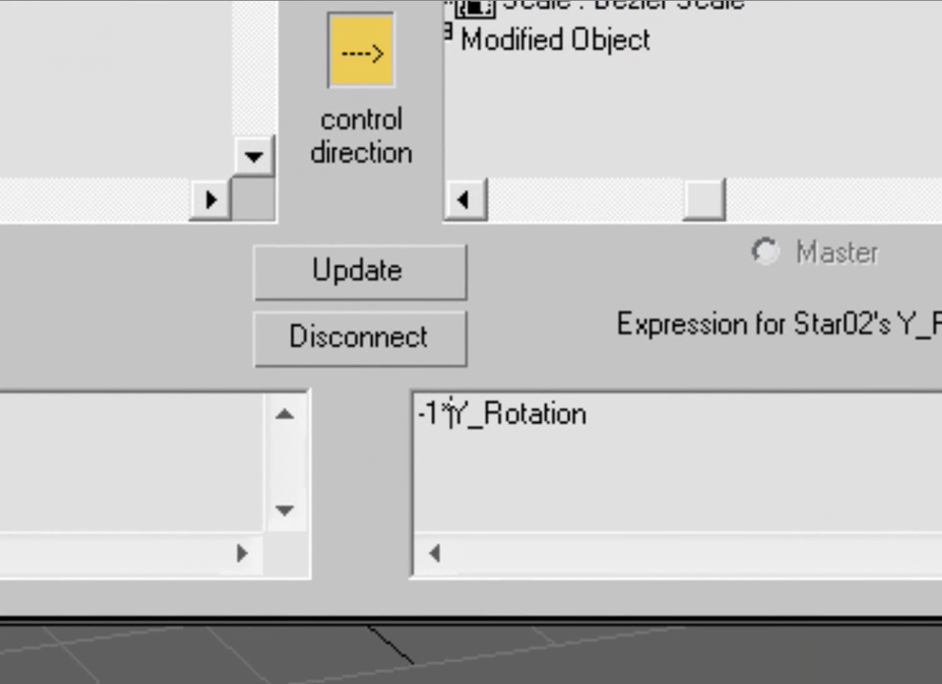
pyautogui.click(603, 417)
pyautogui.keyDown('shift'); pyautogui.click(484, 437); pyautogui.keyUp('shift')
pyautogui.doubleClick(482, 436)
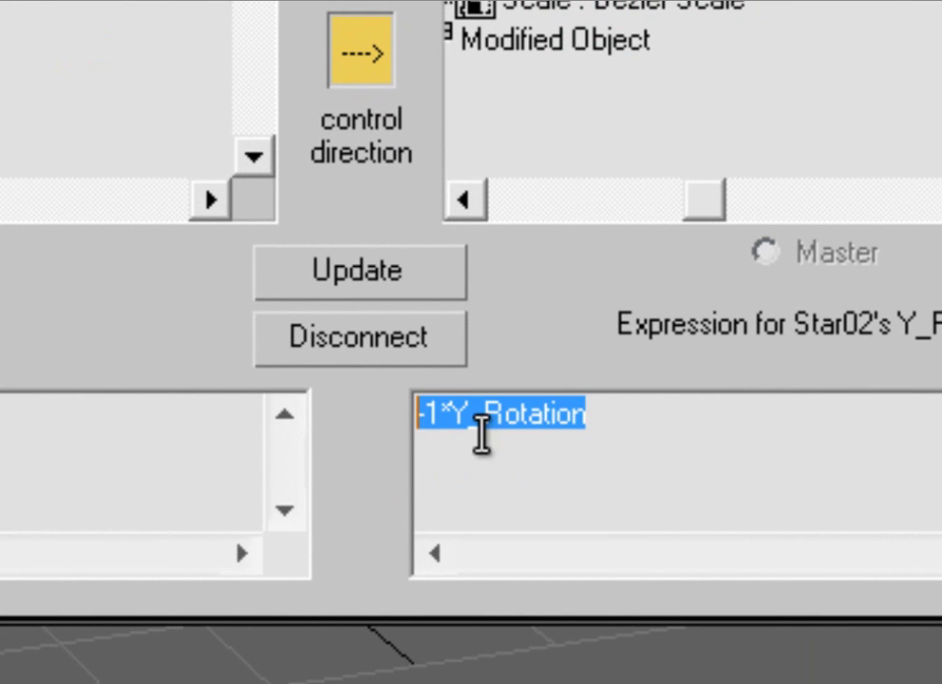
pyautogui.click(442, 421)
pyautogui.moveTo(669, 414); pyautogui.dragTo(378, 439)
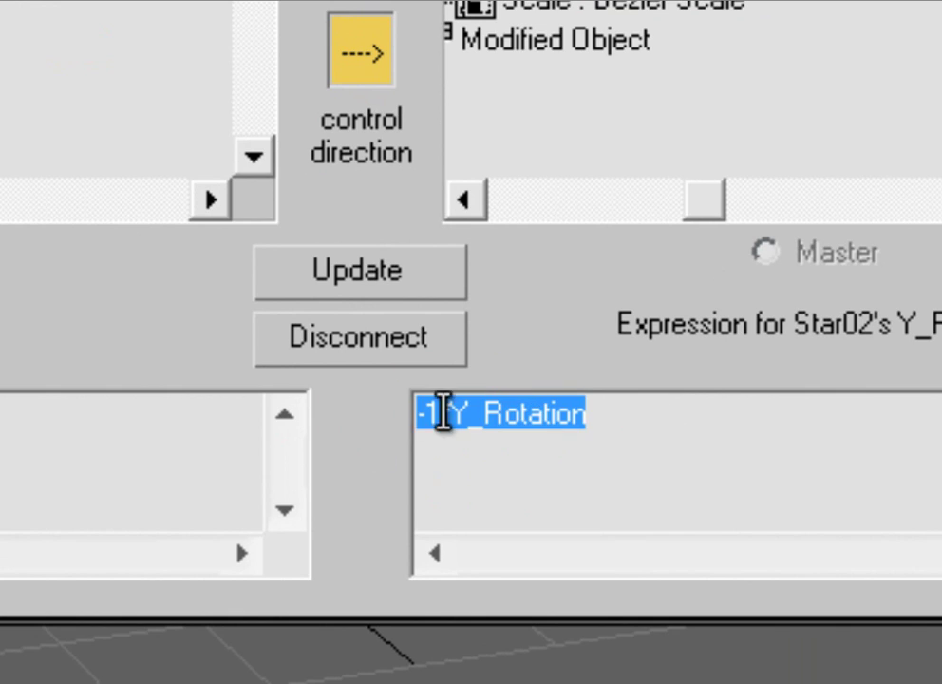
pyautogui.click(359, 269)
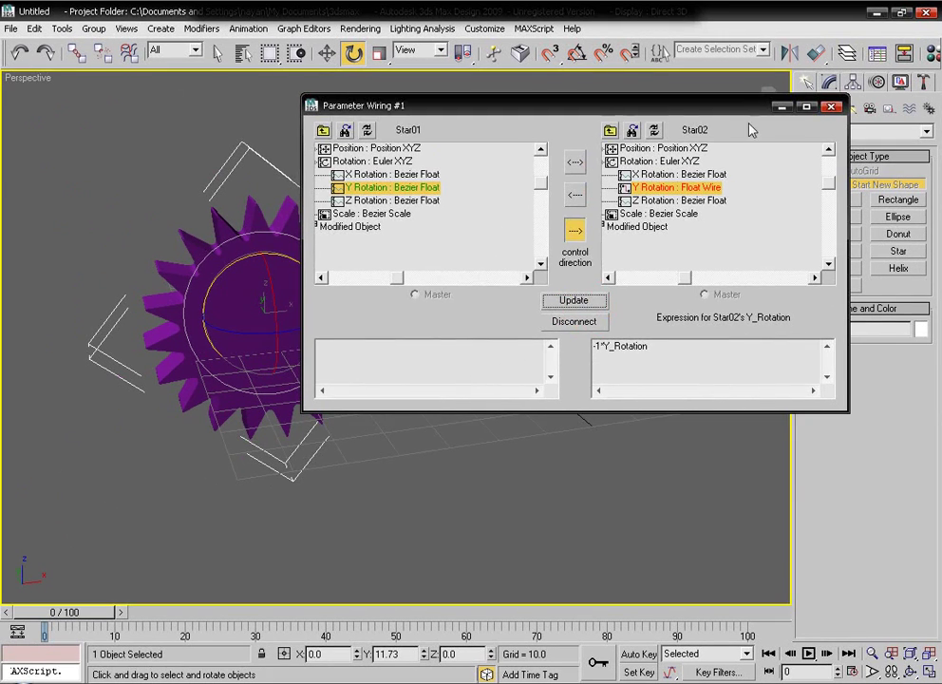
pyautogui.click(782, 106)
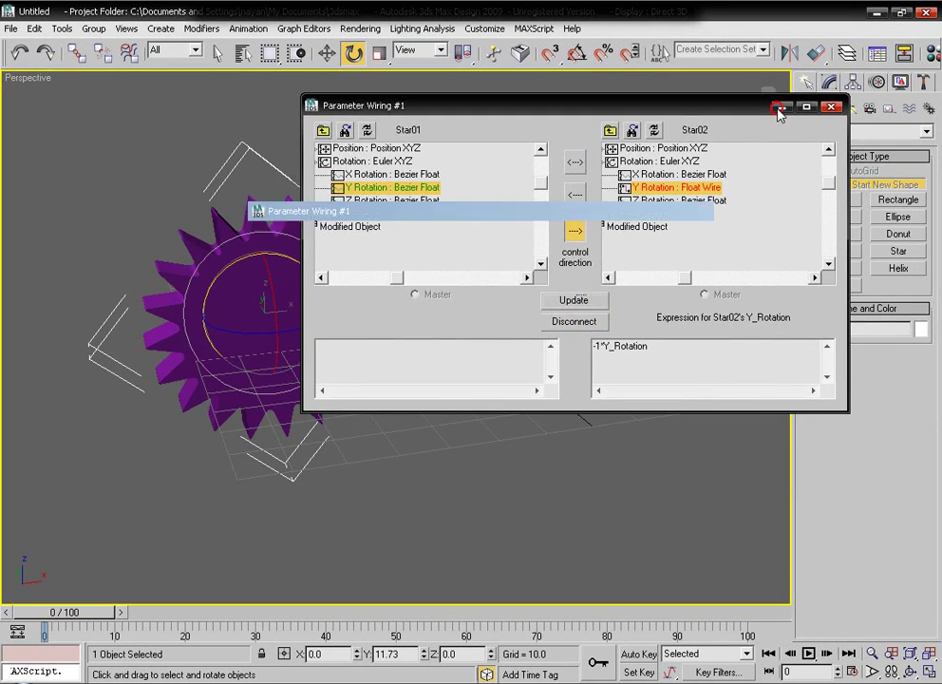
# Step: Rotate the left gear about Y to about 99.8° to test the inverted wire
pyautogui.keyDown('alt'); pyautogui.moveTo(448, 293); pyautogui.dragTo(299, 283, button='middle'); pyautogui.keyUp('alt')
pyautogui.click(300, 283)
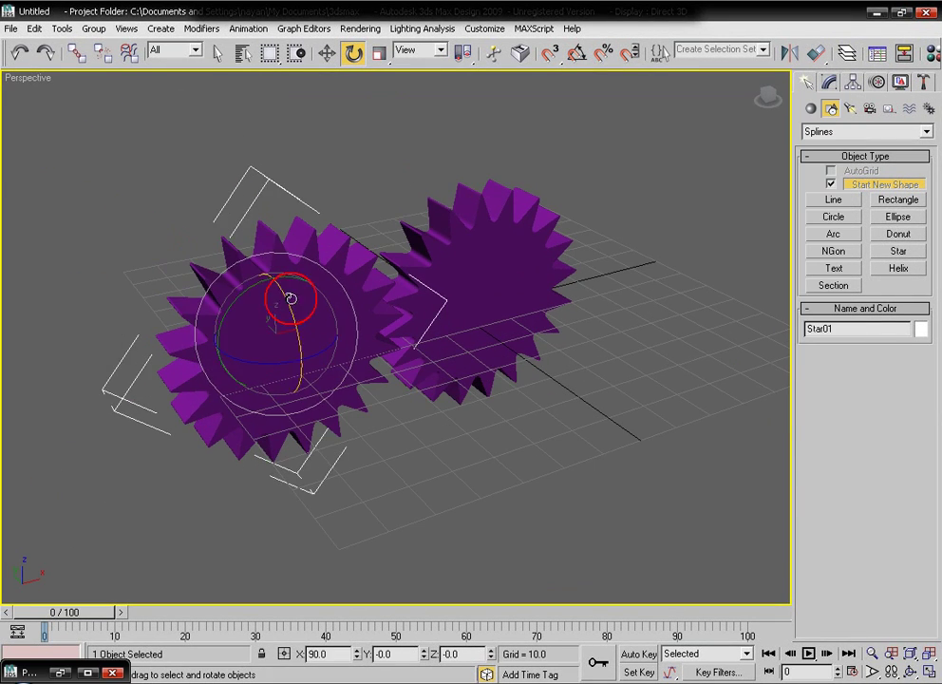
pyautogui.moveTo(235, 296); pyautogui.dragTo(513, 313)
pyautogui.keyDown('alt'); pyautogui.moveTo(513, 313); pyautogui.dragTo(414, 328, button='middle'); pyautogui.keyUp('alt')
pyautogui.scroll(3, 449, 316)
pyautogui.moveTo(196, 301); pyautogui.dragTo(385, 326)
pyautogui.keyDown('alt'); pyautogui.moveTo(385, 326); pyautogui.dragTo(446, 380, button='middle'); pyautogui.keyUp('alt')
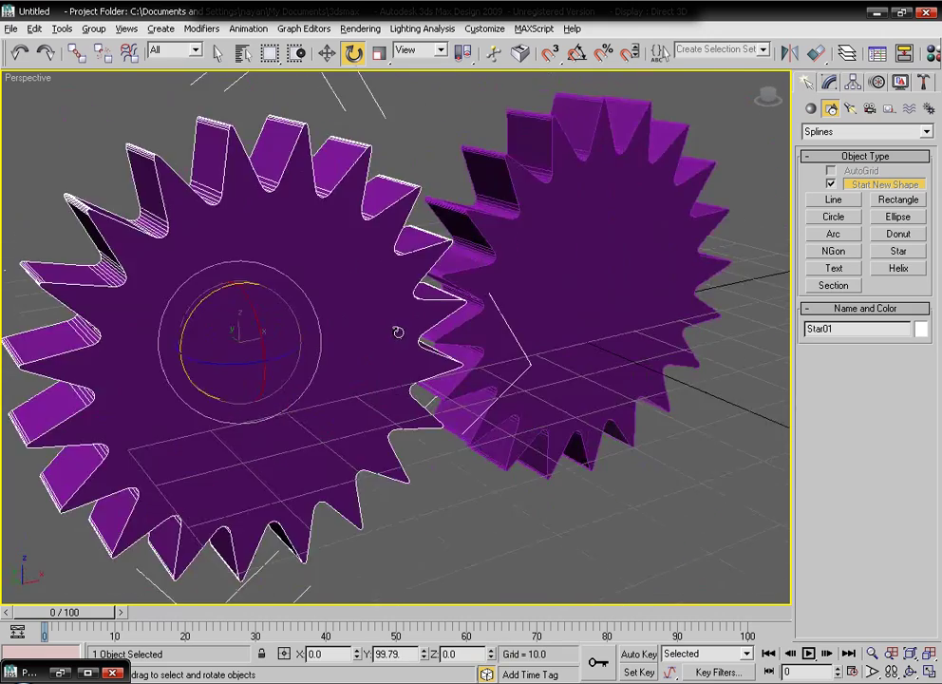
pyautogui.scroll(-5, 454, 384)
pyautogui.scroll(2, 454, 392)
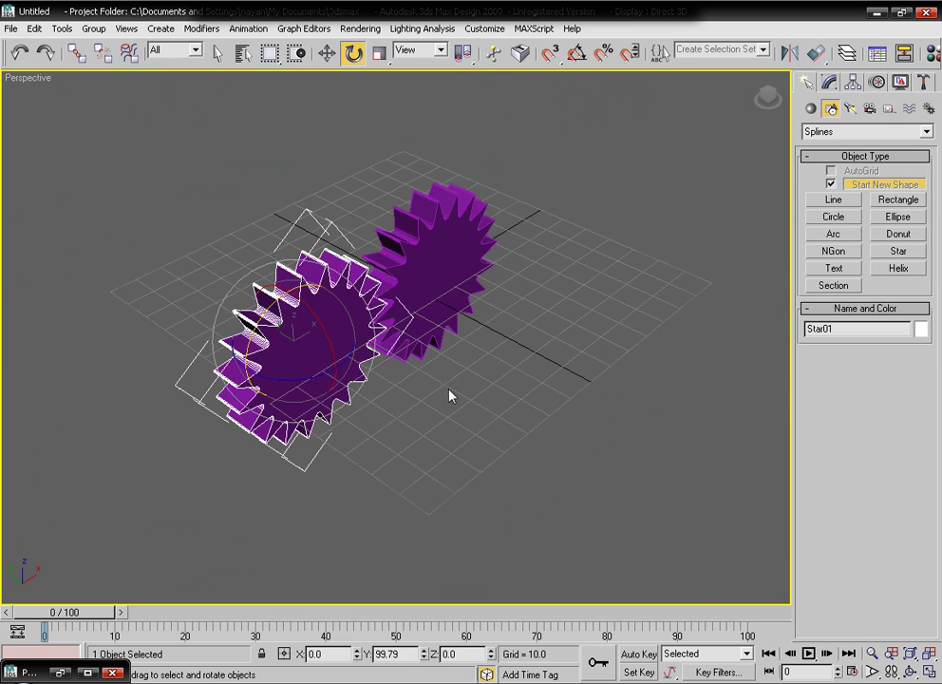
# Step: Select Star02 and Shift-drag it along Y to clone a duplicate
pyautogui.click(327, 52)
pyautogui.scroll(4, 400, 258)
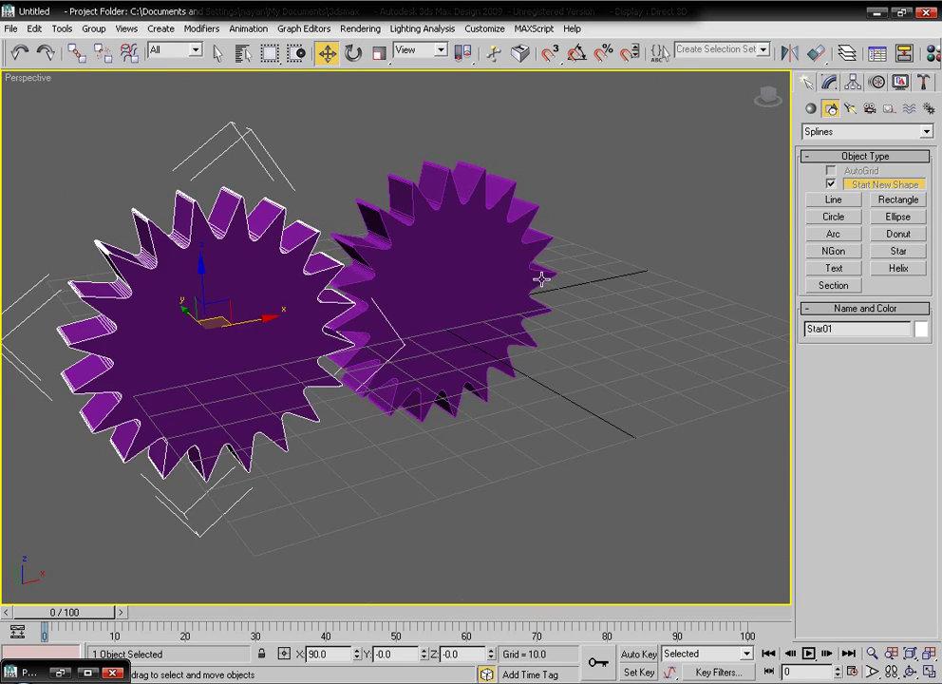
pyautogui.keyDown('alt'); pyautogui.moveTo(541, 278); pyautogui.dragTo(606, 267, button='middle'); pyautogui.keyUp('alt')
pyautogui.click(606, 267)
pyautogui.click(442, 244)
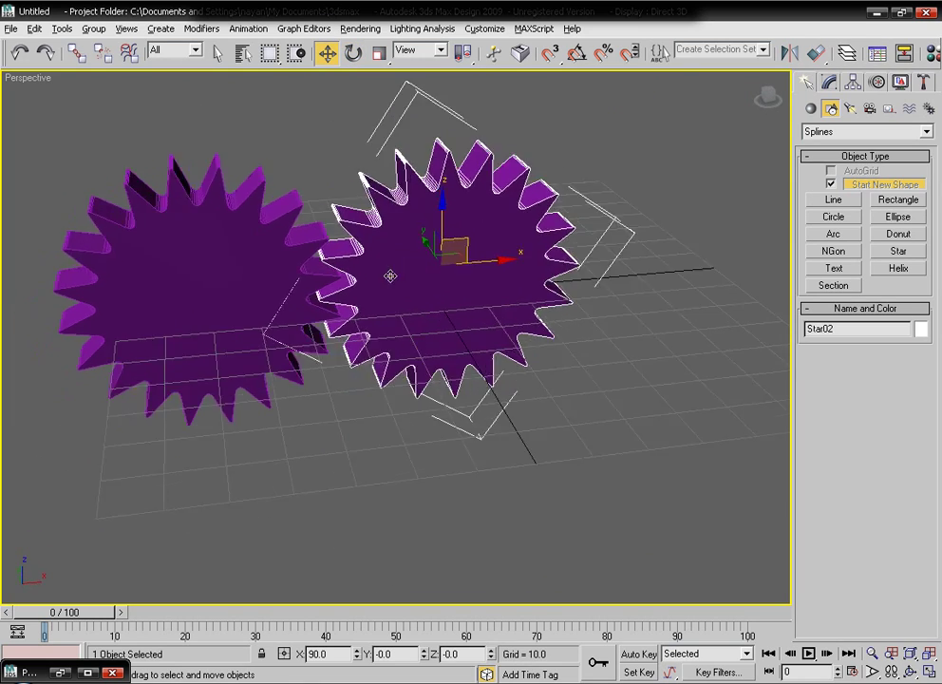
pyautogui.keyDown('alt'); pyautogui.moveTo(389, 275); pyautogui.dragTo(418, 281, button='middle'); pyautogui.keyUp('alt')
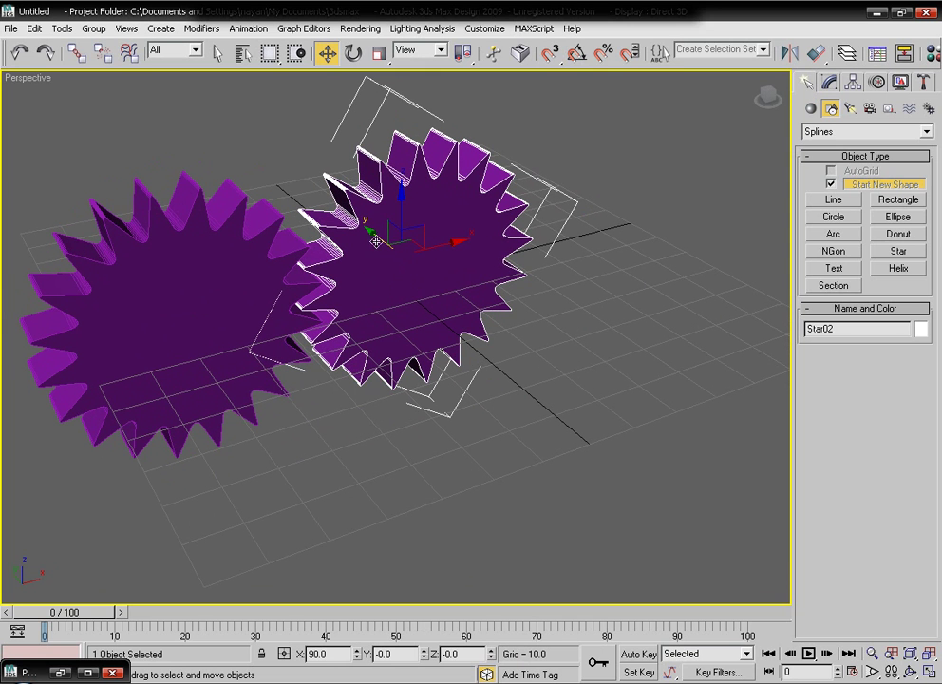
pyautogui.moveTo(377, 237)
pyautogui.mouseDown()
pyautogui.moveTo(353, 209)
pyautogui.moveTo(383, 245)
pyautogui.moveTo(380, 233)
pyautogui.moveTo(637, 183)
pyautogui.moveTo(627, 188)
pyautogui.mouseUp()
# Step: Accept the clone as a Copy named Star03 and recentre the view on the three gears
pyautogui.click(539, 420)
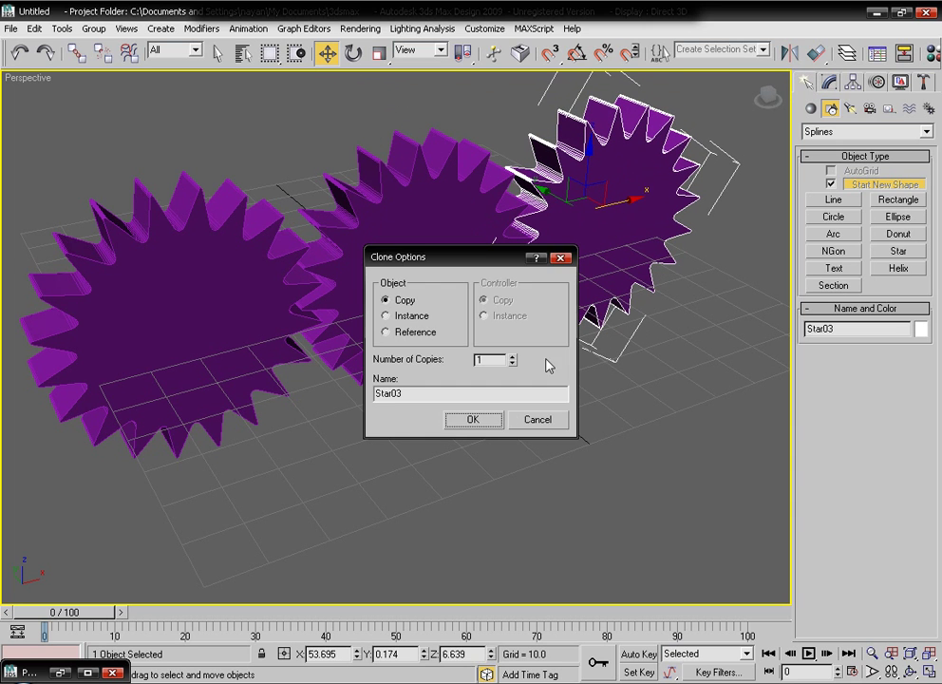
pyautogui.click(471, 418)
pyautogui.moveTo(507, 279)
pyautogui.keyDown('alt'); pyautogui.mouseDown(button='middle')
pyautogui.moveTo(456, 262)
pyautogui.moveTo(515, 292)
pyautogui.mouseUp(button='middle'); pyautogui.keyUp('alt')
pyautogui.moveTo(389, 281); pyautogui.dragTo(432, 273, button='middle')
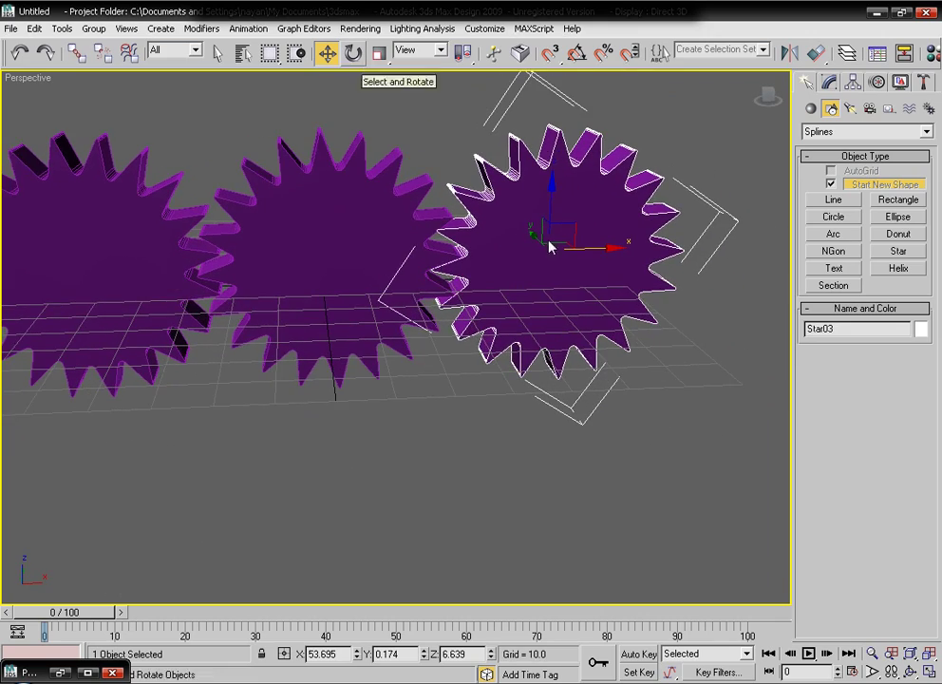
# Step: Rotate all of Star03's mesh elements about -5.35° around Y so its teeth interlock with Star02's
pyautogui.click(831, 84)
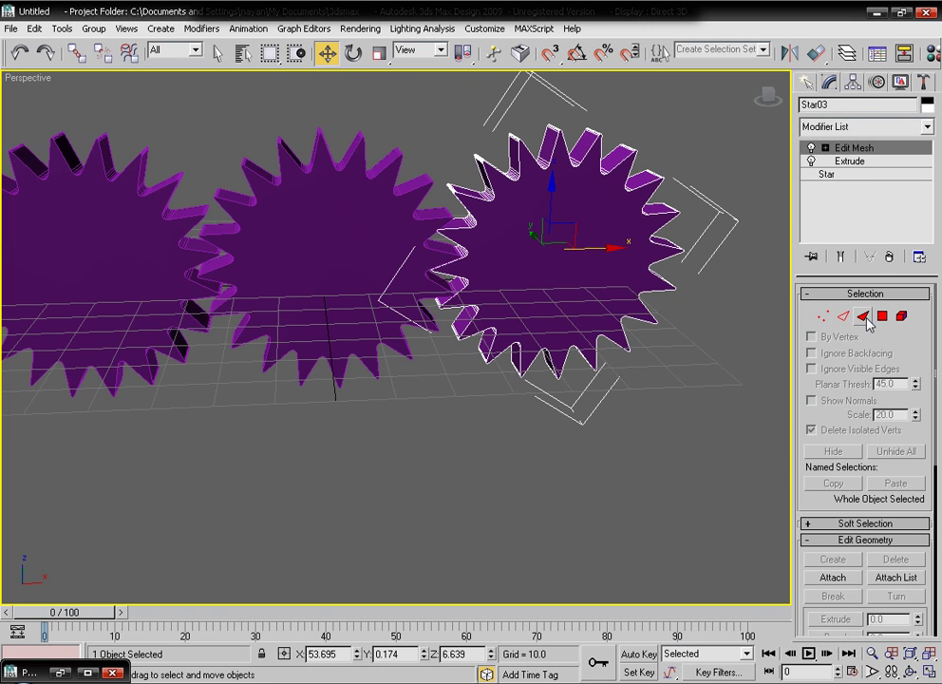
pyautogui.click(901, 317)
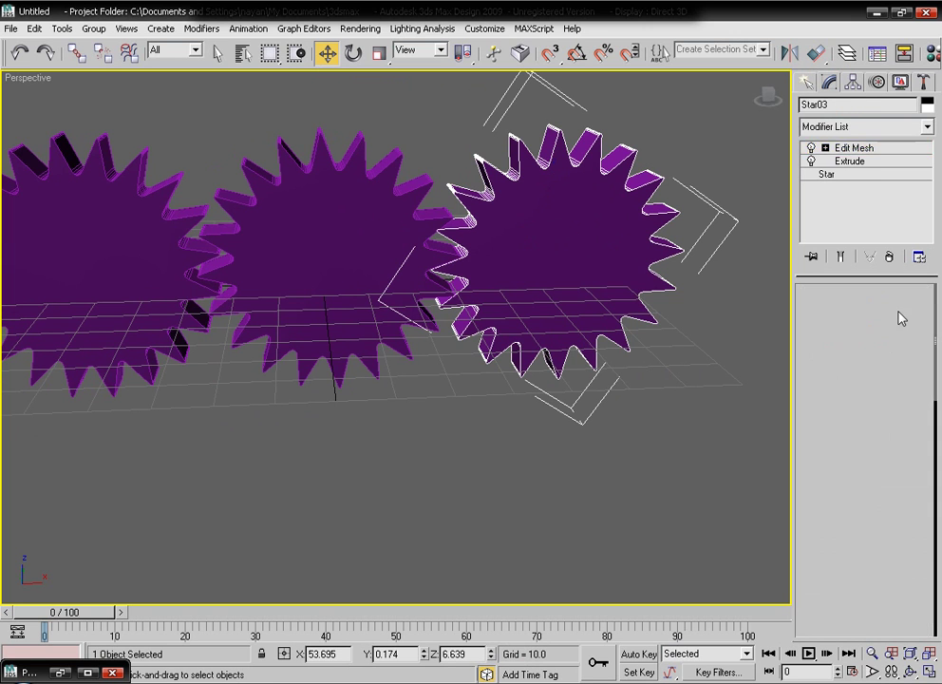
pyautogui.click(353, 54)
pyautogui.moveTo(536, 202); pyautogui.dragTo(527, 202)
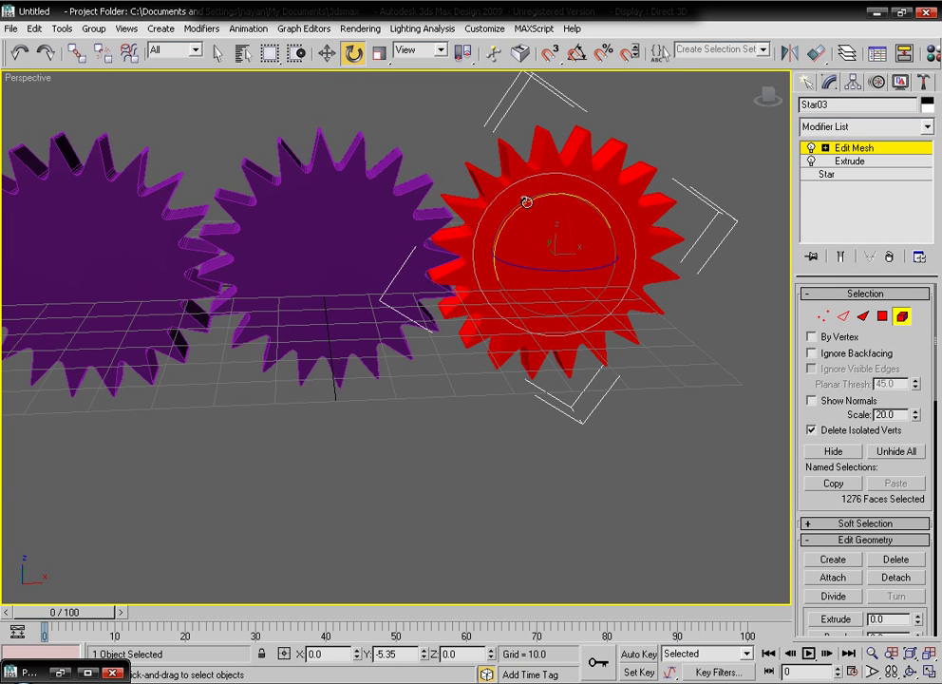
pyautogui.click(894, 321)
pyautogui.keyDown('alt'); pyautogui.moveTo(409, 318); pyautogui.dragTo(500, 409, button='middle'); pyautogui.keyUp('alt')
pyautogui.click(500, 423)
# Step: Wire Star02's Y Rotation to Star03's Y Rotation
pyautogui.click(371, 197)
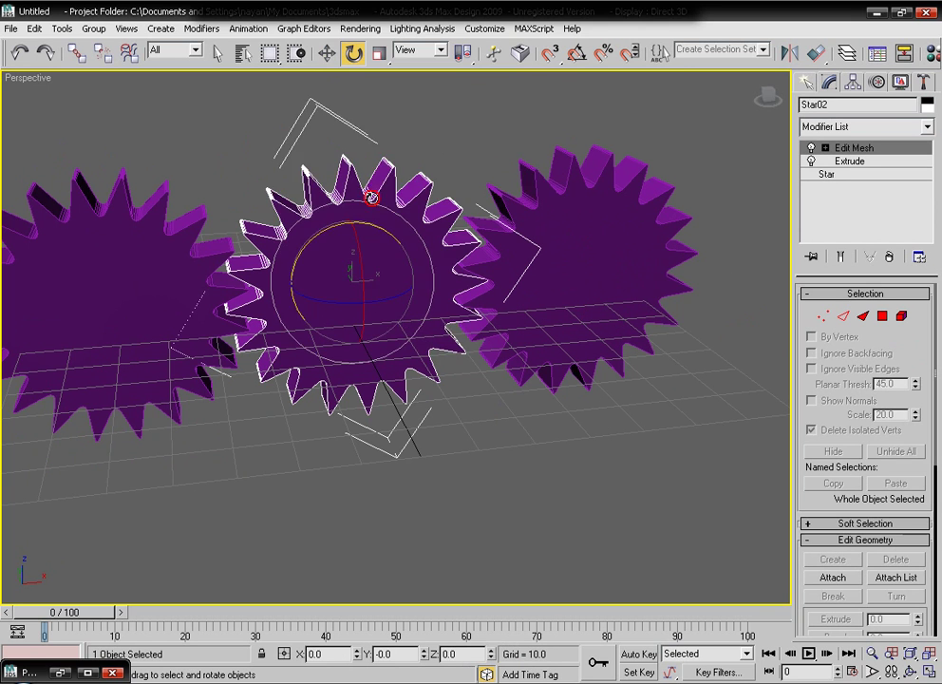
pyautogui.rightClick(390, 208)
pyautogui.click(435, 343)
pyautogui.moveTo(354, 291)
pyautogui.moveTo(427, 304)
pyautogui.click(489, 318)
pyautogui.click(505, 253)
pyautogui.moveTo(562, 261)
pyautogui.moveTo(626, 273)
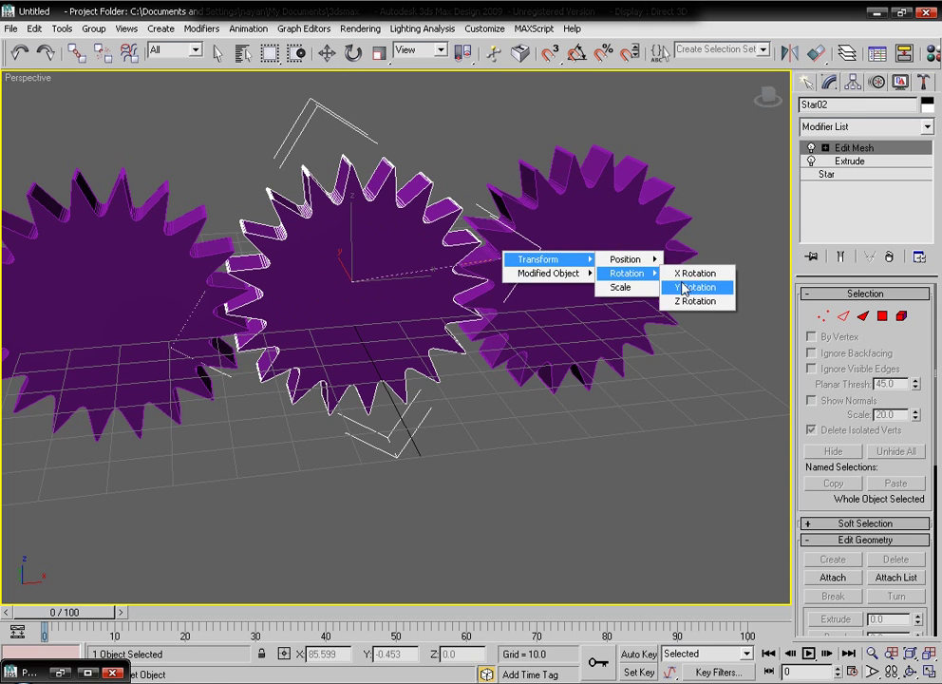
pyautogui.click(695, 288)
# Step: Make Star02 drive Star03 one-way with expression -1*Y_Rotation and connect
pyautogui.moveTo(568, 103); pyautogui.dragTo(466, 144)
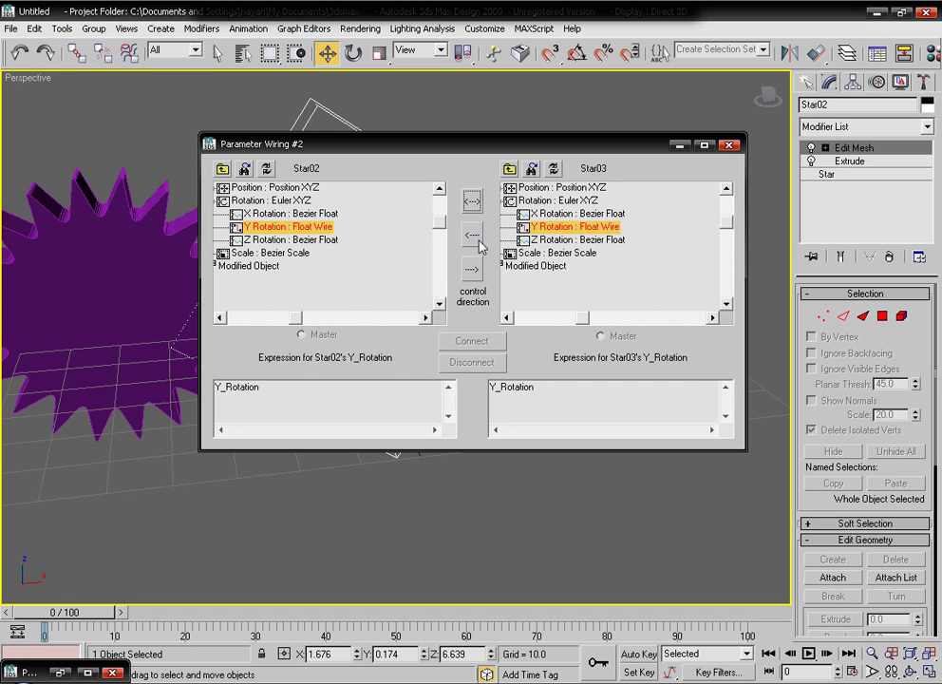
pyautogui.click(472, 271)
pyautogui.moveTo(492, 388); pyautogui.dragTo(545, 410)
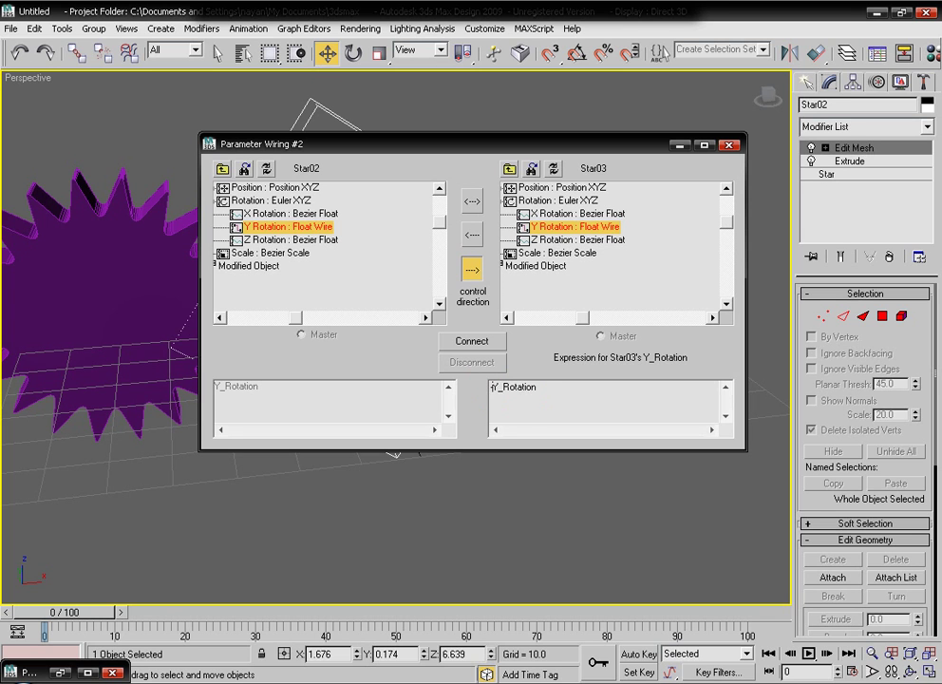
pyautogui.click(473, 341)
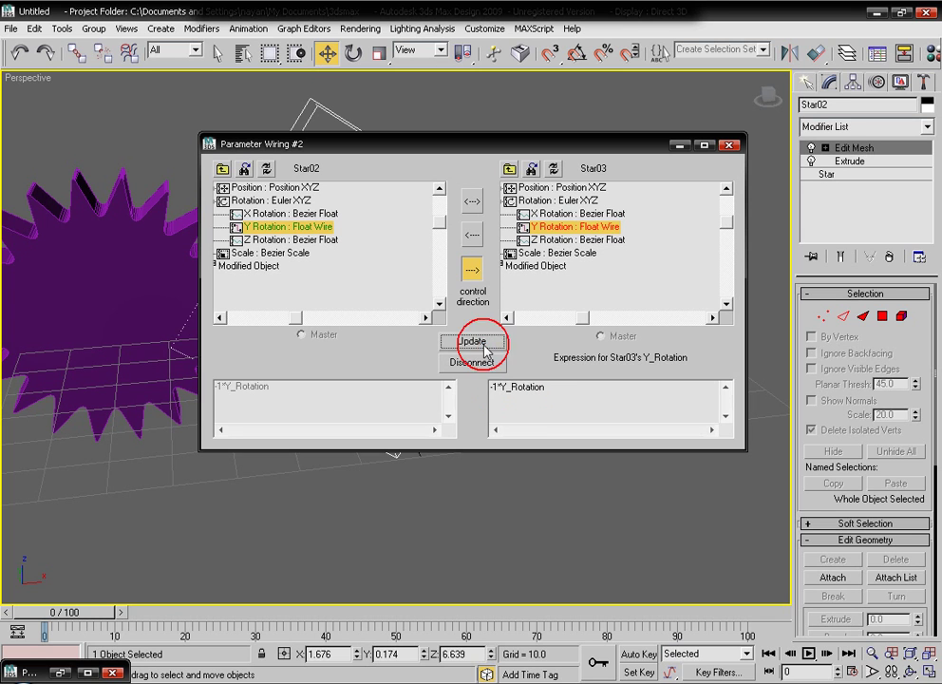
# Step: Rotate the middle and right gears about Y to test the wiring
pyautogui.click(680, 146)
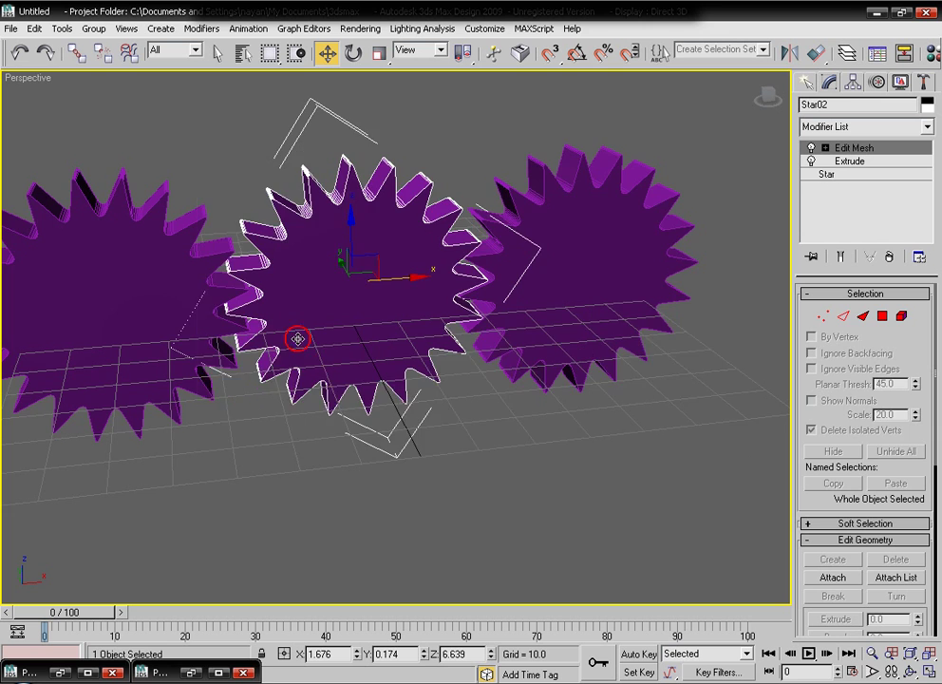
pyautogui.keyDown('alt'); pyautogui.moveTo(294, 337); pyautogui.dragTo(315, 343, button='middle'); pyautogui.keyUp('alt')
pyautogui.click(352, 54)
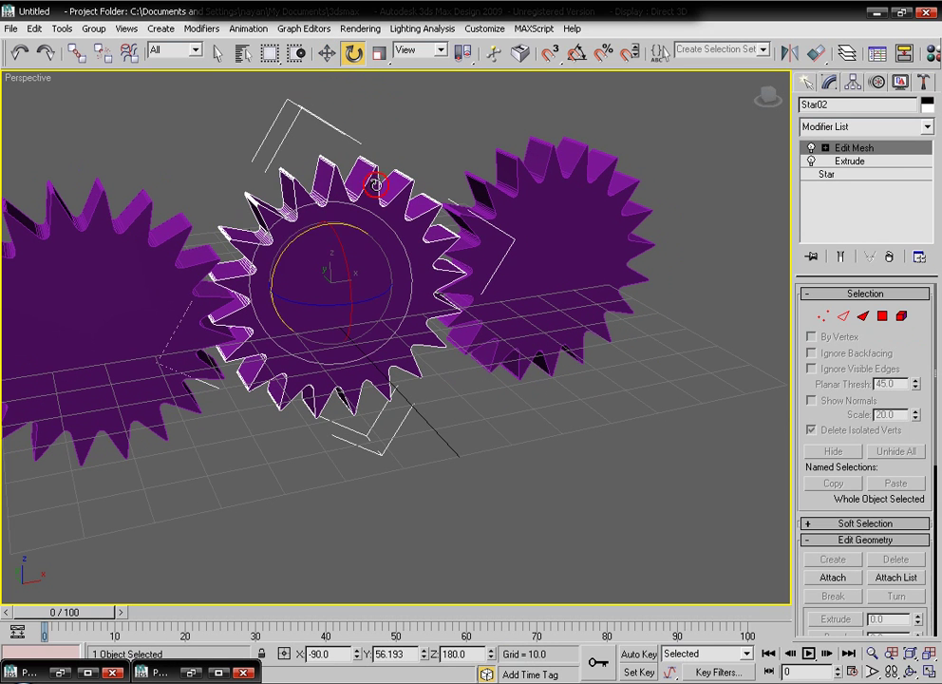
pyautogui.moveTo(290, 239); pyautogui.dragTo(308, 227)
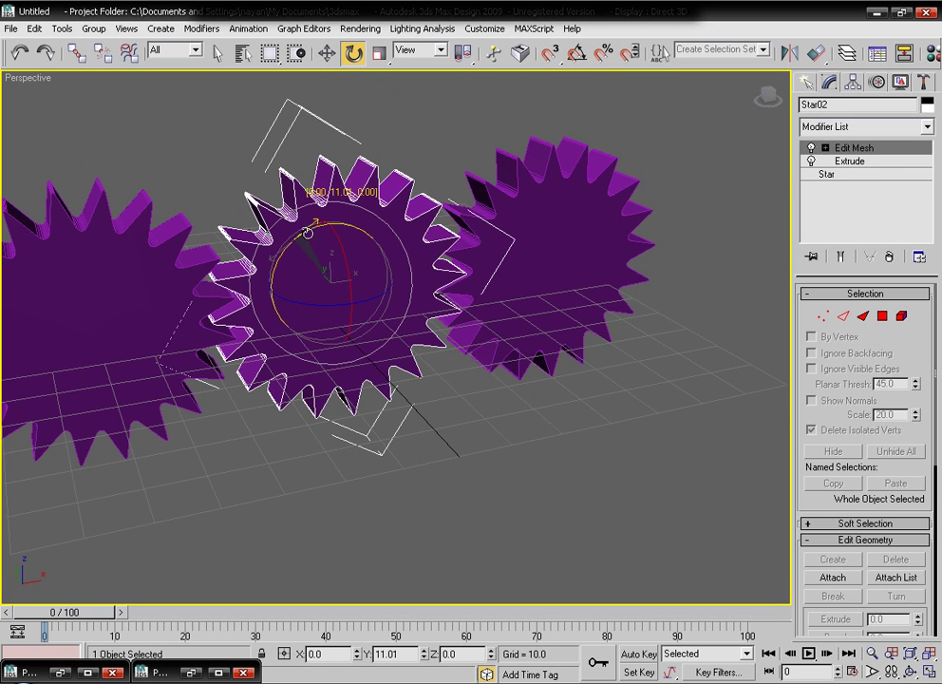
pyautogui.click(499, 210)
pyautogui.moveTo(499, 210); pyautogui.dragTo(447, 190)
pyautogui.click(387, 225)
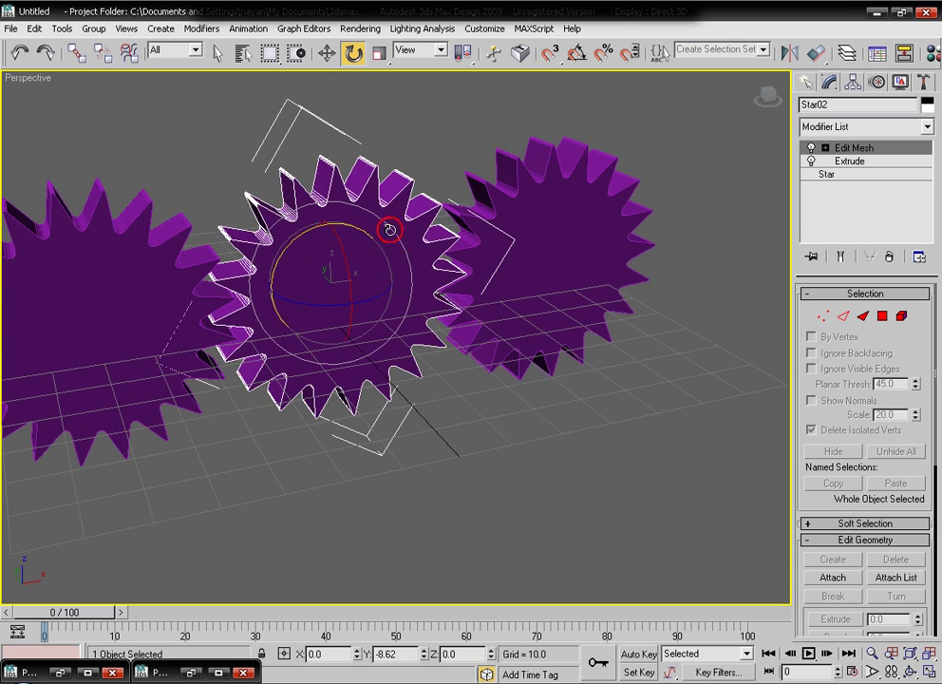
pyautogui.keyDown('alt'); pyautogui.moveTo(334, 237); pyautogui.dragTo(504, 178, button='middle'); pyautogui.keyUp('alt')
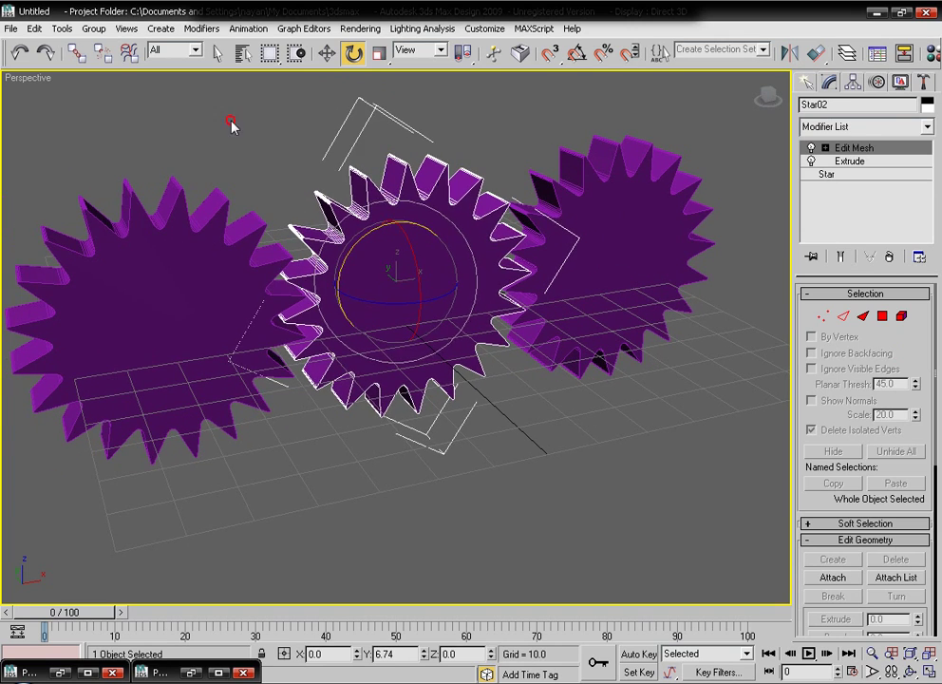
# Step: Rotate Star01 to 37.46° about Y and check the wired gears follow
pyautogui.click(153, 275)
pyautogui.moveTo(92, 214); pyautogui.dragTo(240, 223)
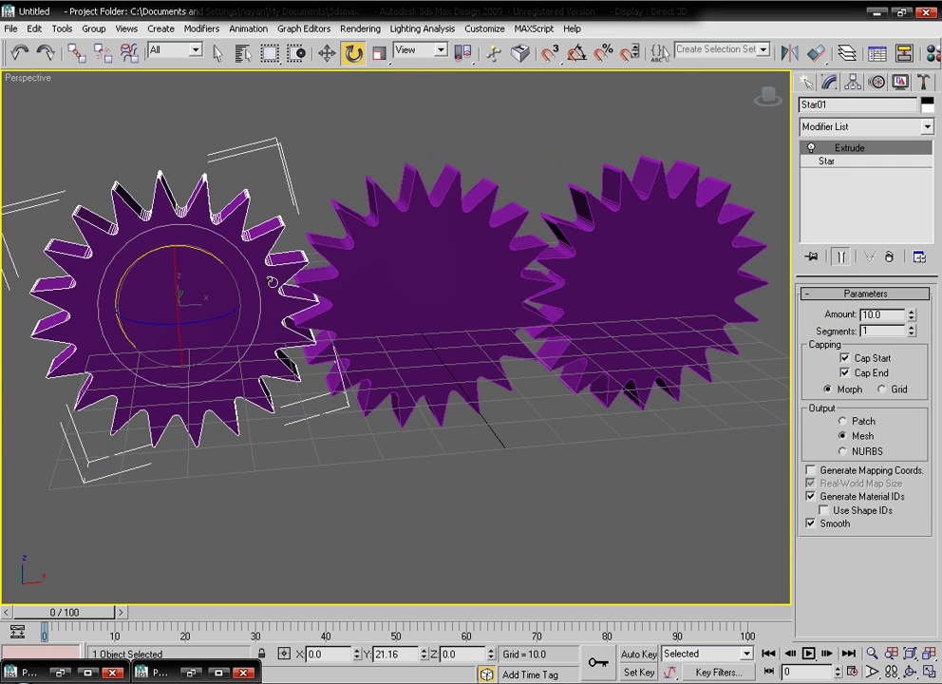
pyautogui.click(466, 239)
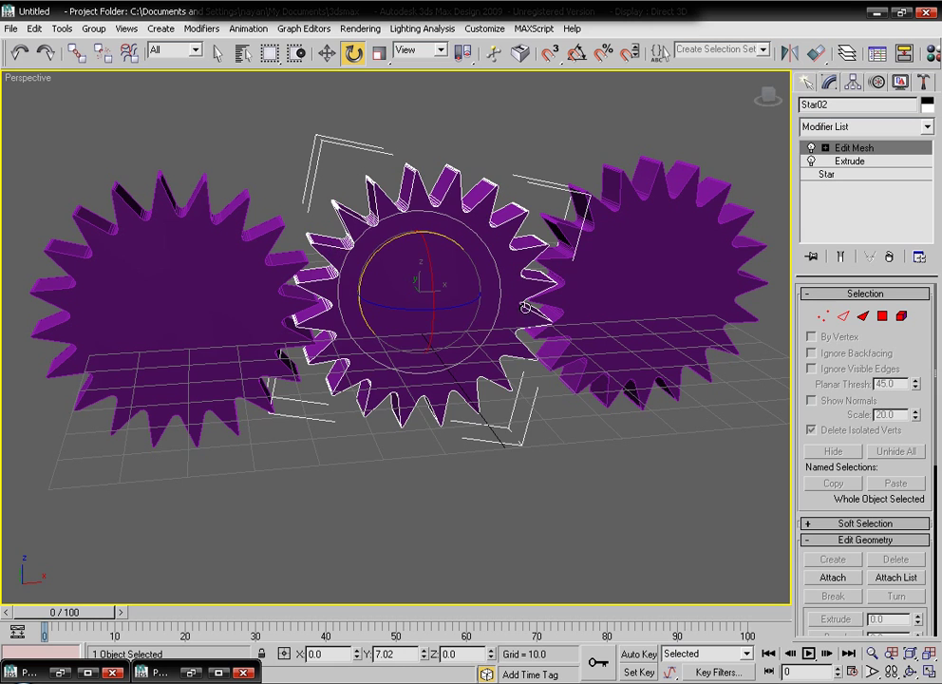
pyautogui.click(652, 231)
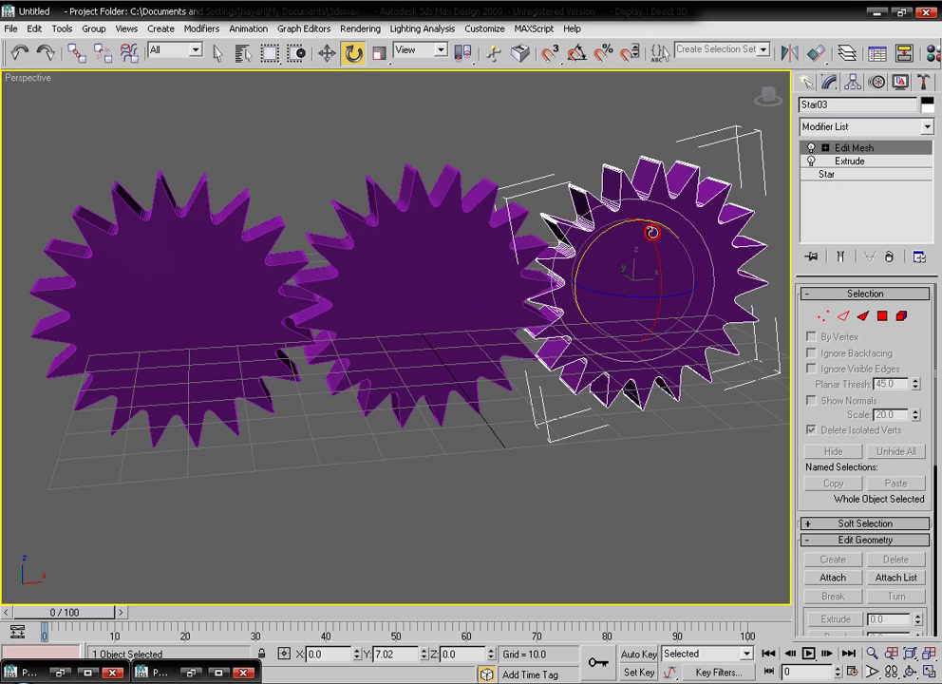
pyautogui.click(162, 258)
pyautogui.moveTo(124, 202); pyautogui.dragTo(167, 204)
pyautogui.keyDown('alt'); pyautogui.moveTo(323, 354); pyautogui.dragTo(427, 399, button='middle'); pyautogui.keyUp('alt')
pyautogui.keyDown('alt'); pyautogui.moveTo(529, 538); pyautogui.dragTo(507, 493, button='middle'); pyautogui.keyUp('alt')
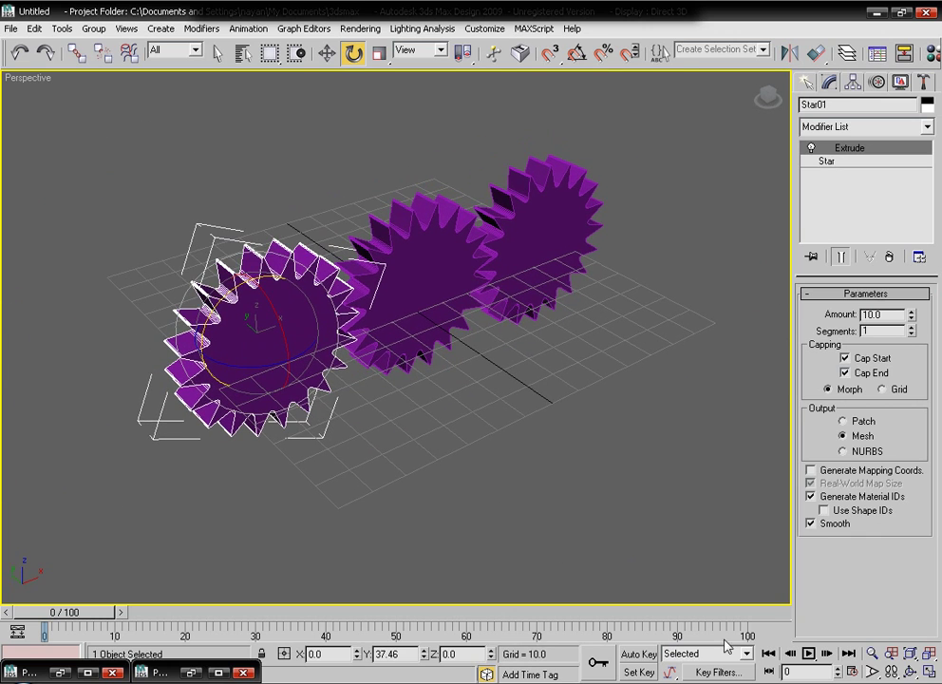
# Step: With Auto Key on, key Star01 at 836.99° Y rotation on frame 100, then play it back
pyautogui.click(638, 654)
pyautogui.moveTo(84, 619); pyautogui.dragTo(778, 617)
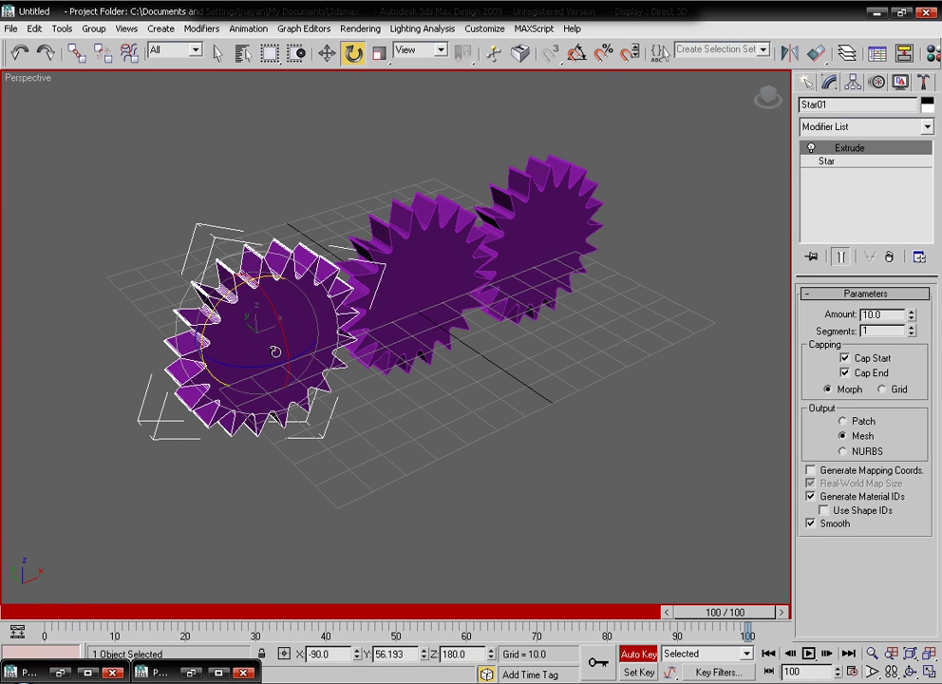
pyautogui.moveTo(215, 297); pyautogui.dragTo(326, 177)
pyautogui.click(636, 655)
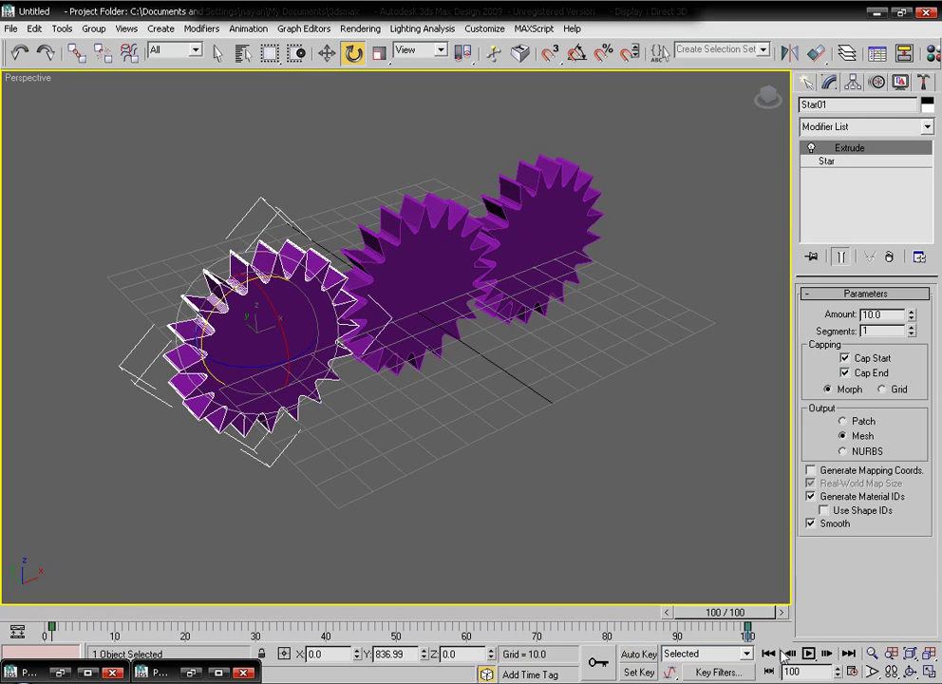
pyautogui.click(808, 653)
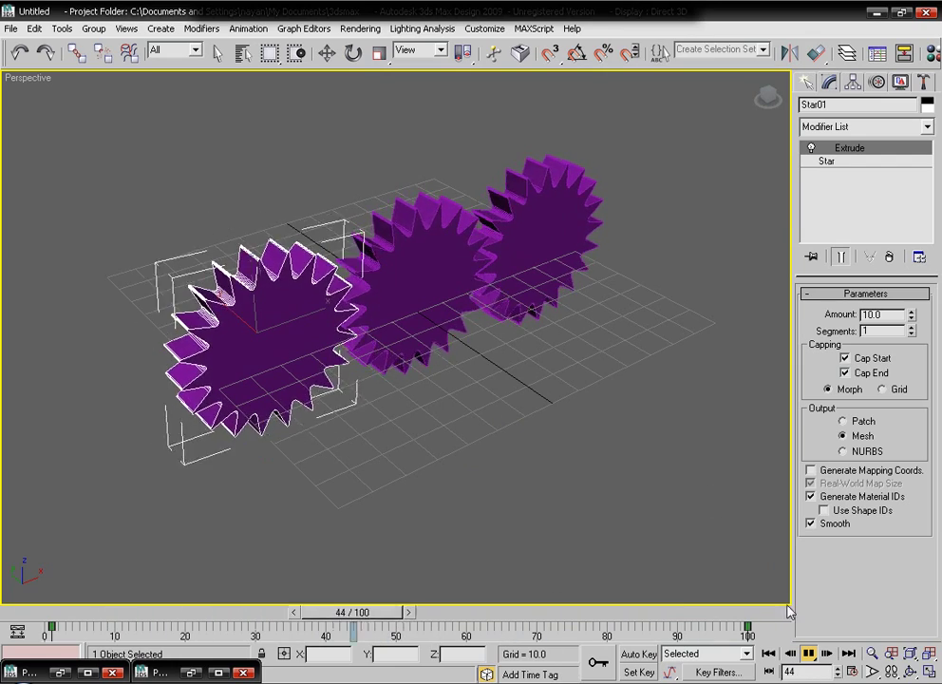
# Step: Stop playback, rewind to frame 0, and orbit to see the gears edge-on
pyautogui.click(580, 486)
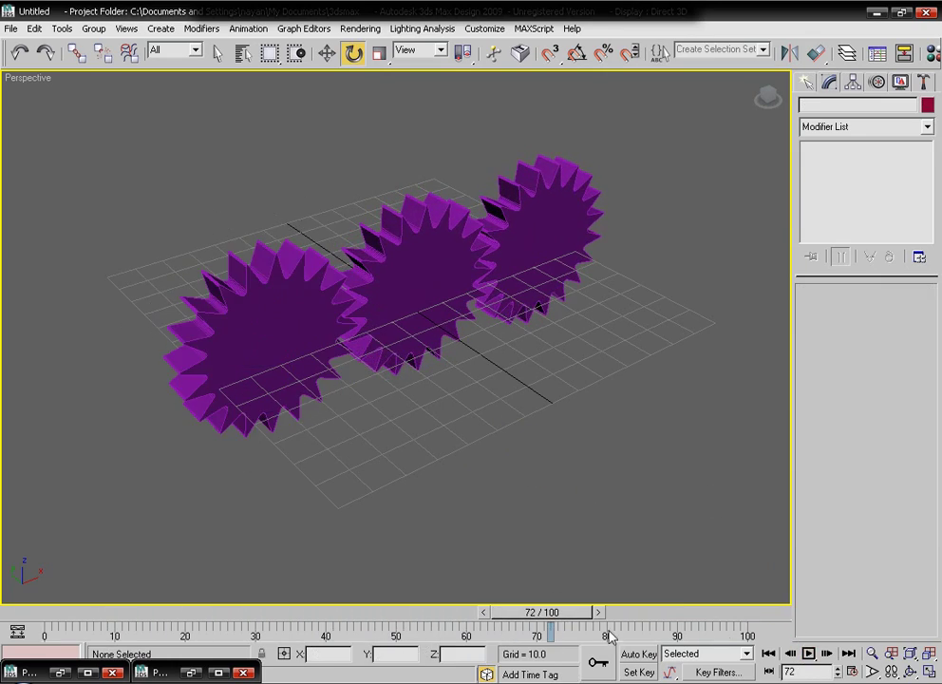
pyautogui.click(769, 654)
pyautogui.keyDown('alt'); pyautogui.moveTo(530, 385); pyautogui.dragTo(556, 403, button='middle'); pyautogui.keyUp('alt')
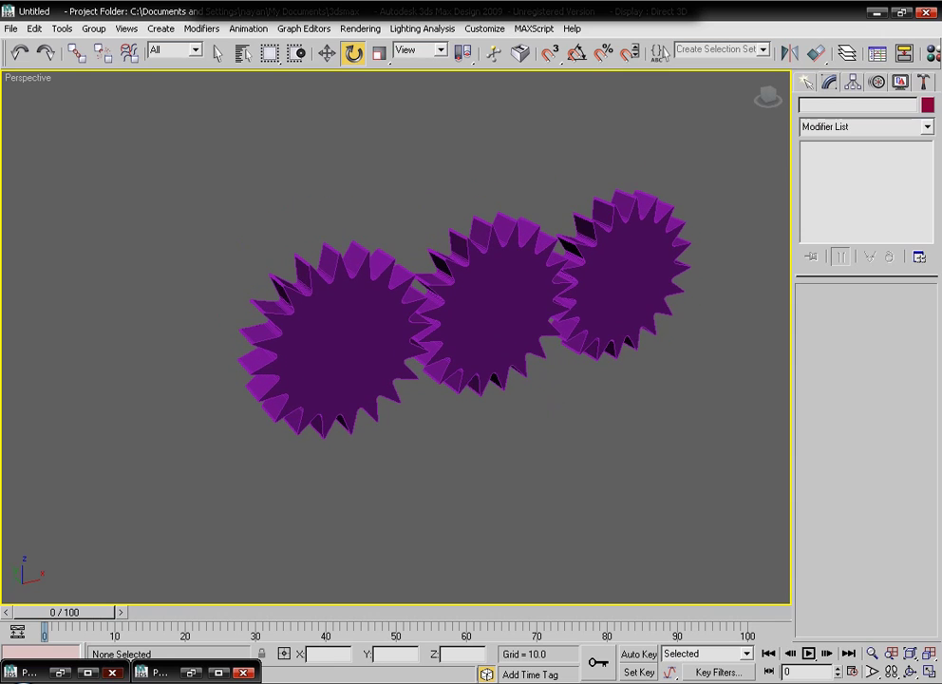